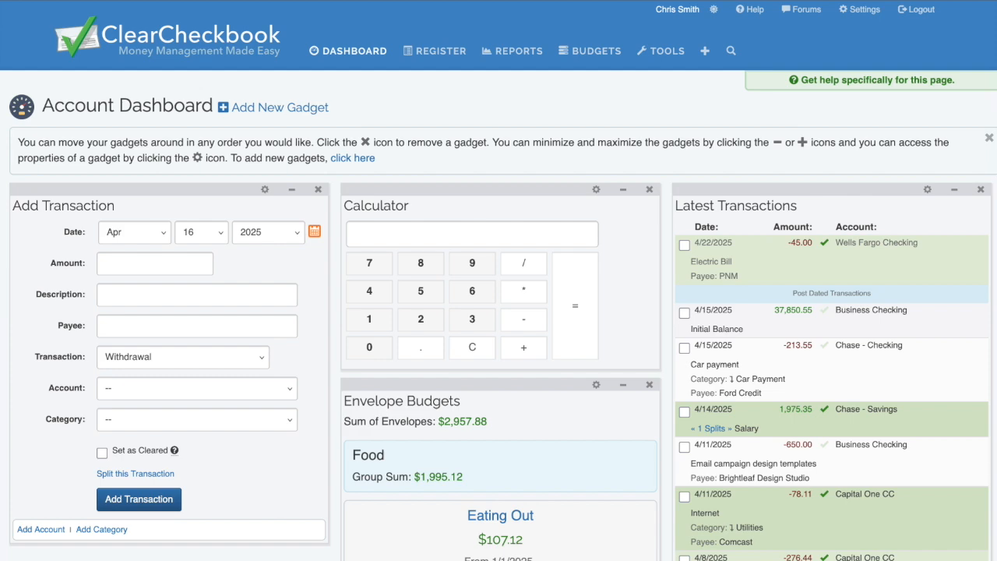
# Open Payee Management from the Tools page and scroll to the Current Payees list.
pyautogui.click(654, 52)
pyautogui.scroll(-6, 508, 148)
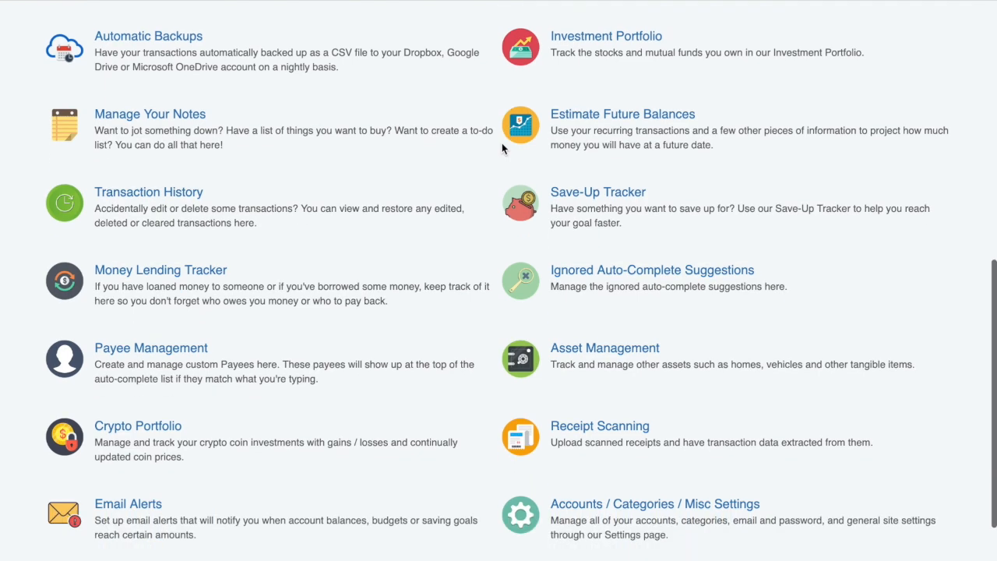
pyautogui.click(190, 349)
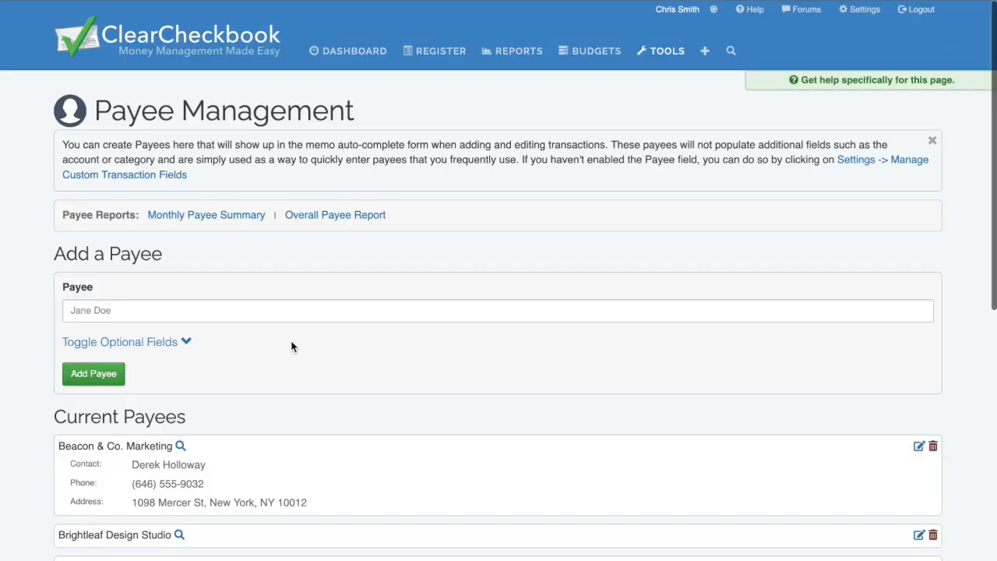
pyautogui.scroll(-2, 346, 436)
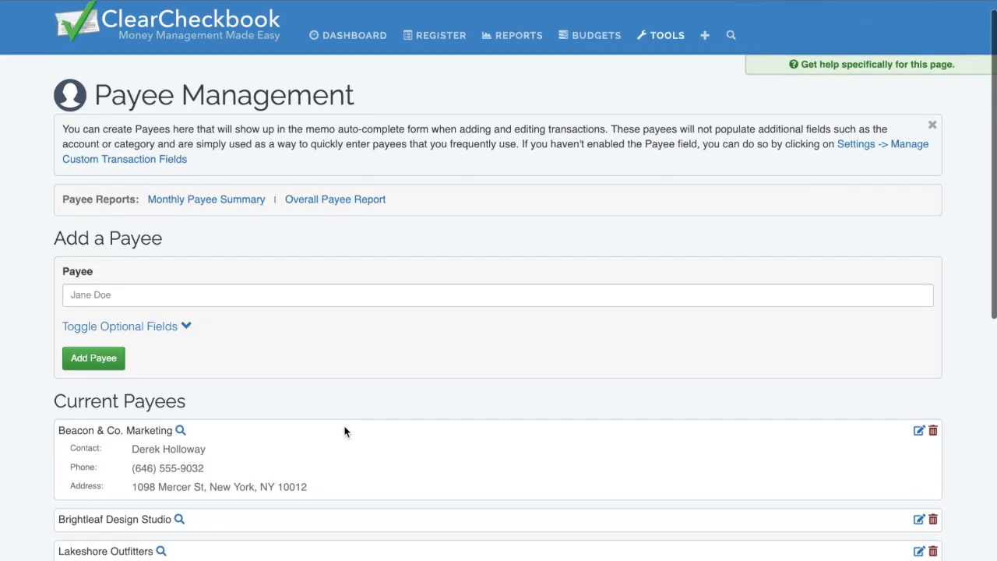
pyautogui.scroll(-1, 346, 433)
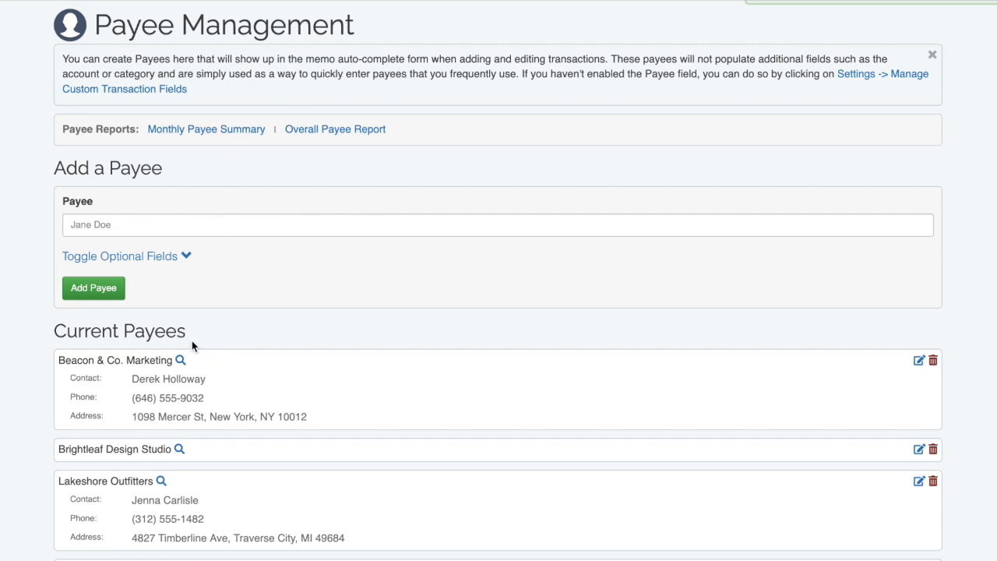
# Review the payee list and view all Lakeshore Outfitters transactions (2 withdrawals, 3,075.00).
pyautogui.scroll(-5, 191, 340)
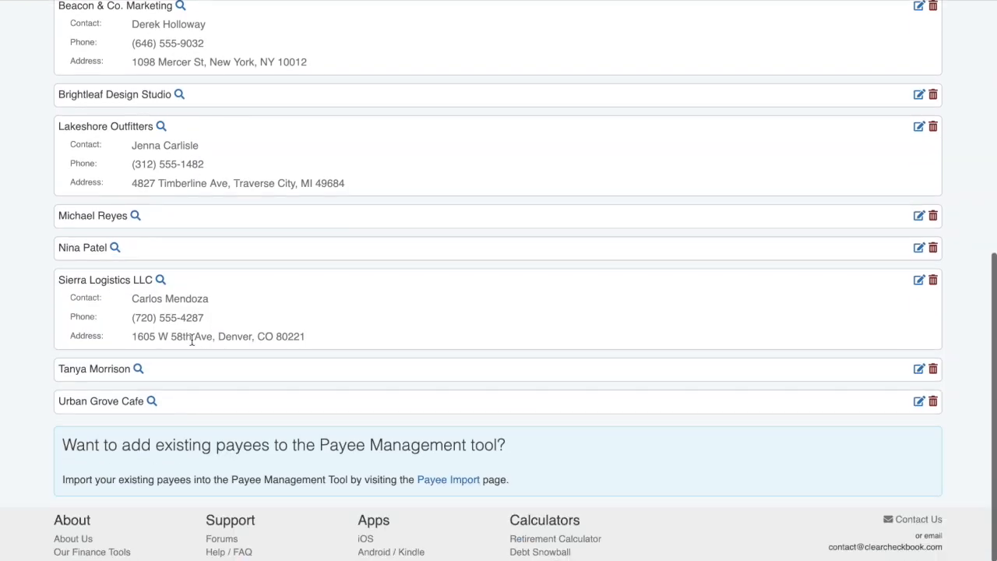
pyautogui.scroll(4, 192, 340)
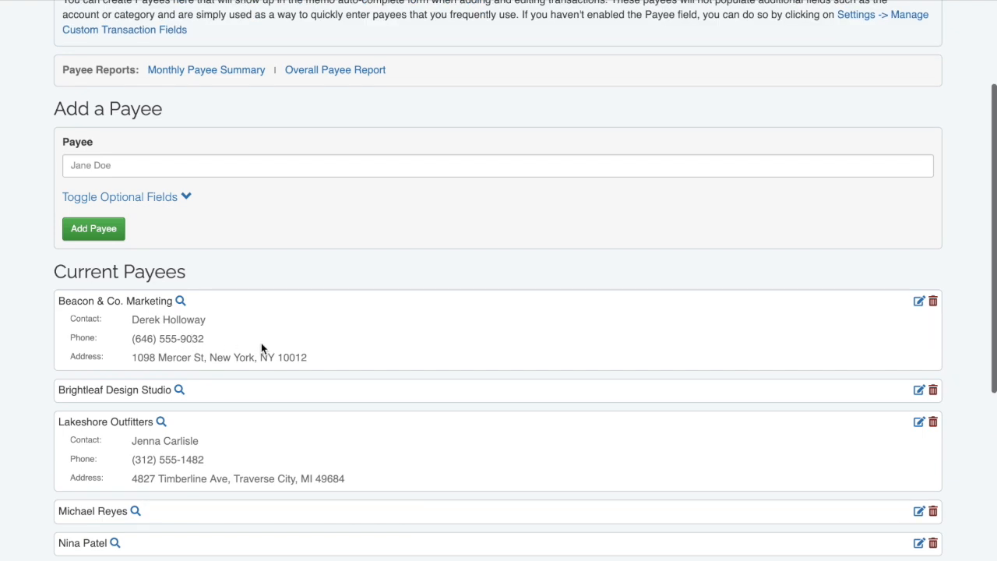
pyautogui.scroll(-3, 264, 348)
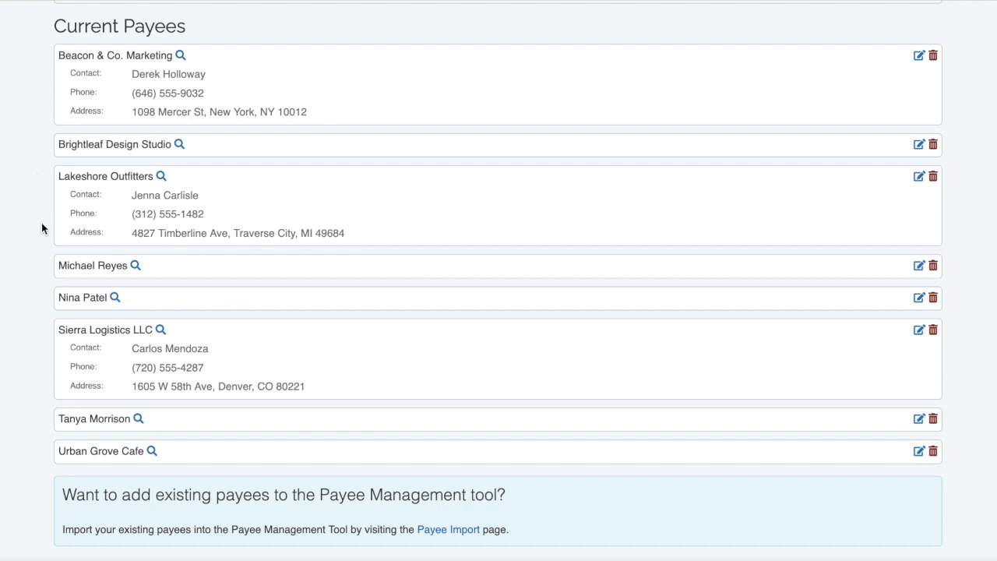
pyautogui.click(161, 178)
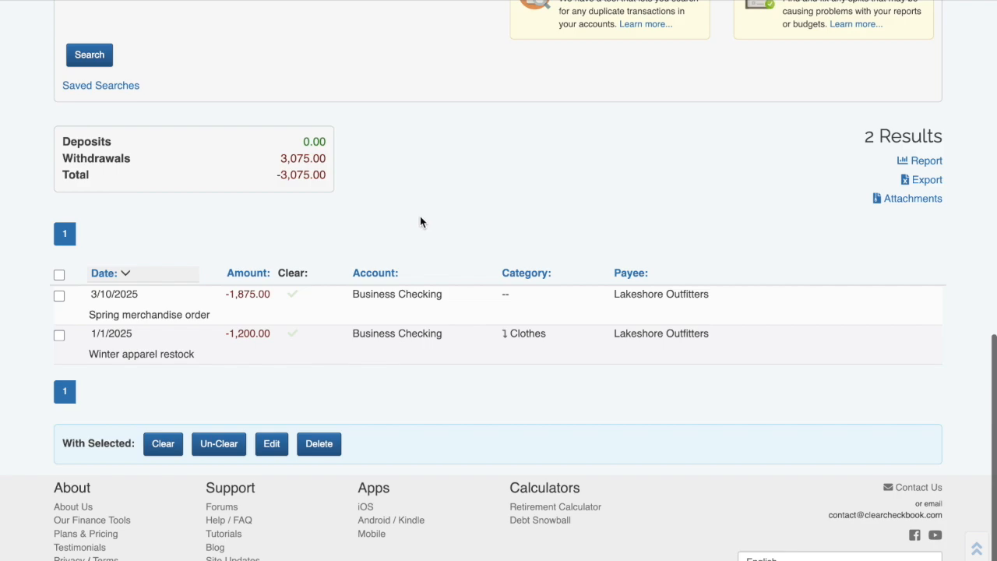
pyautogui.click(455, 1)
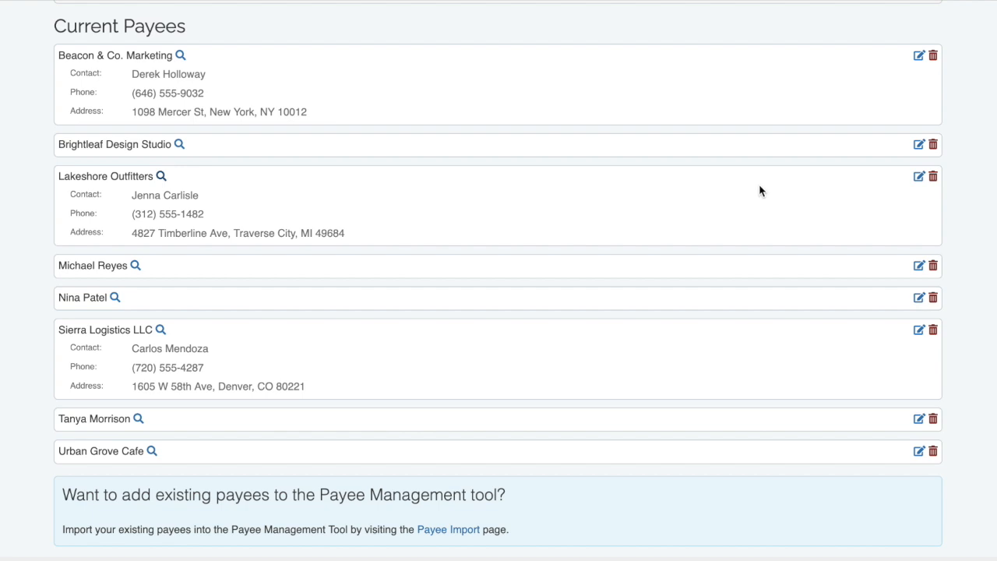
# Enter 'Northbridge Analytics' as the new payee name and reveal the optional fields.
pyautogui.scroll(2, 759, 191)
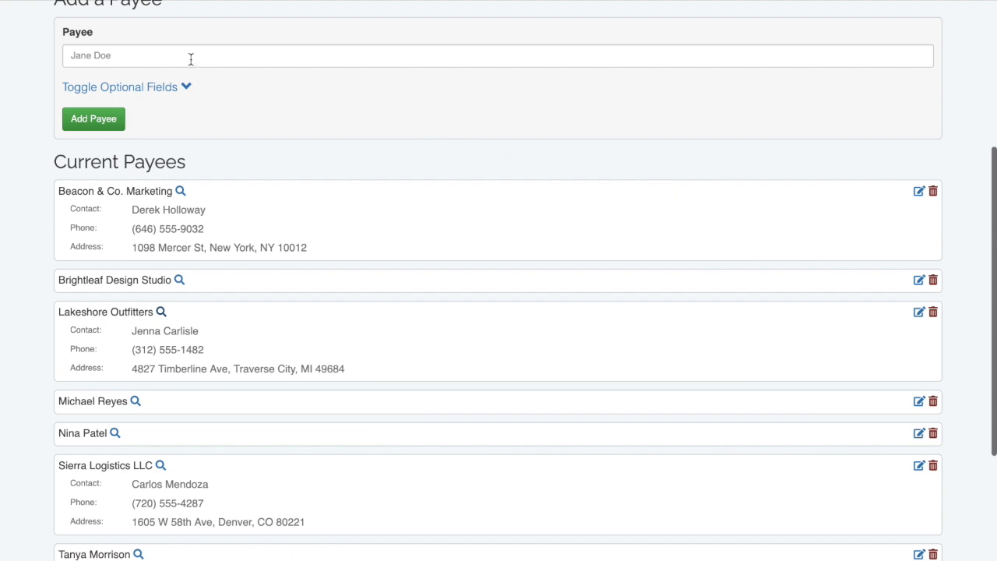
pyautogui.click(190, 59)
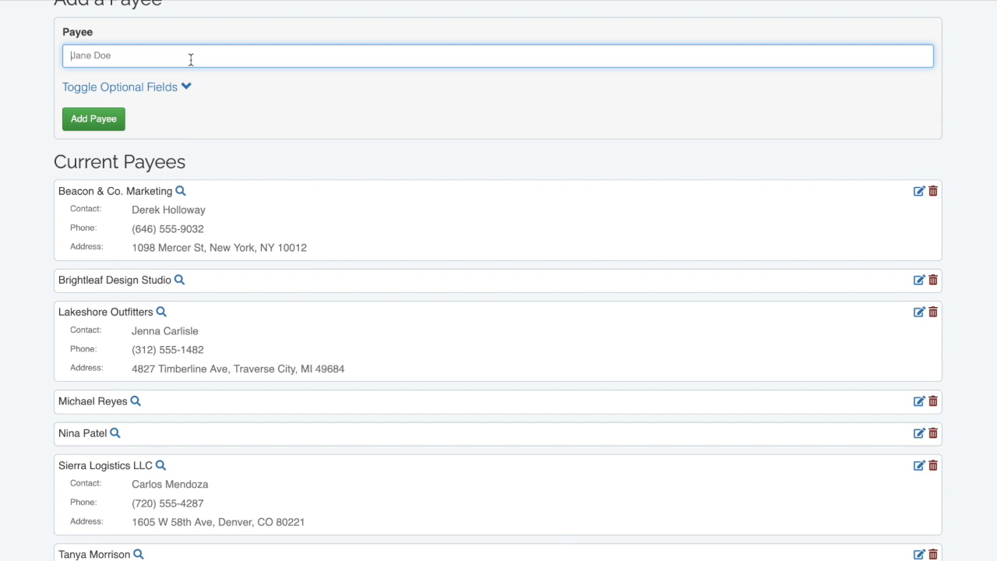
pyautogui.write('Northbridge Analytics')
pyautogui.click(186, 84)
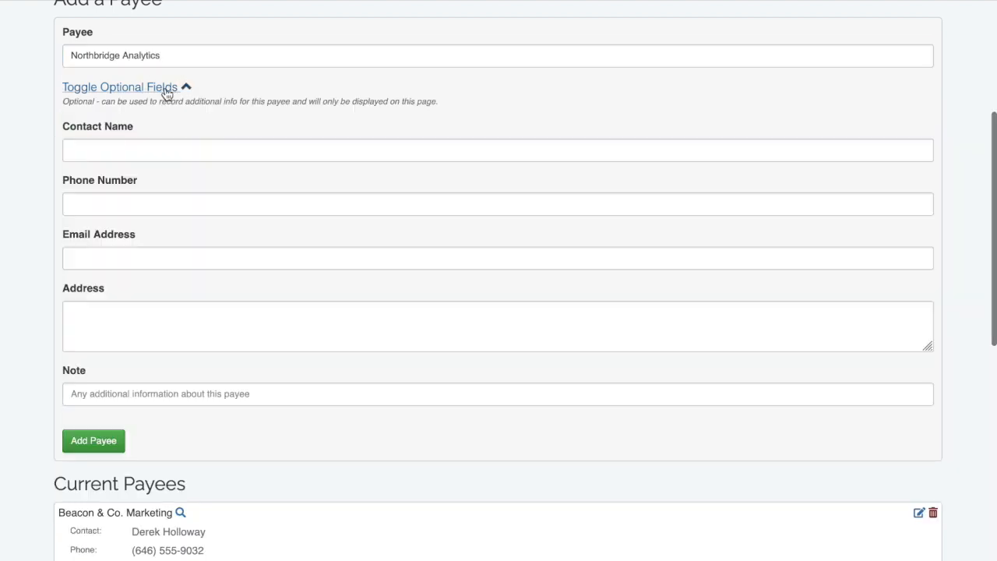
# Fill in the contact's name and the note 'New data analysis as of April 2025', then save the payee.
pyautogui.click(177, 141)
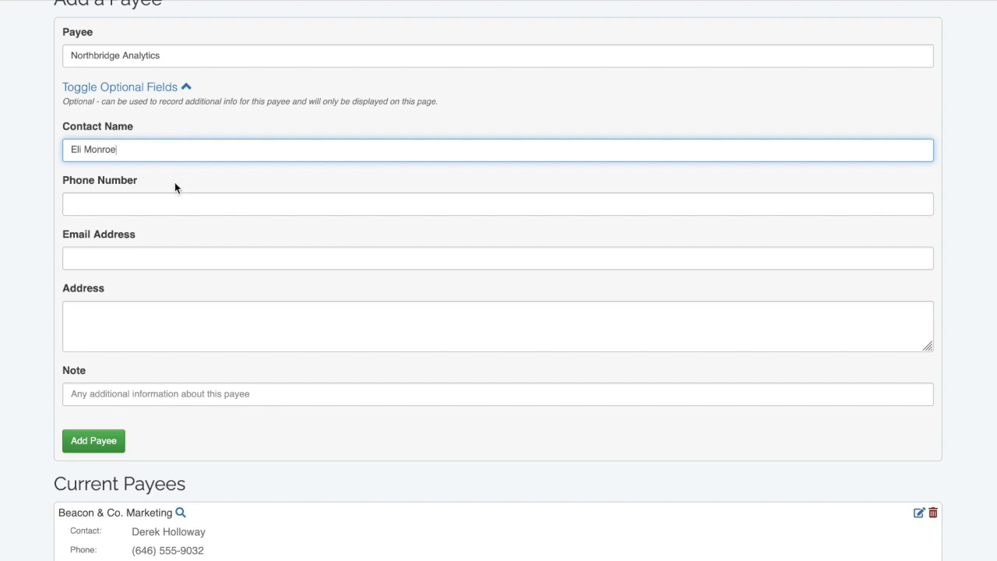
pyautogui.click(163, 393)
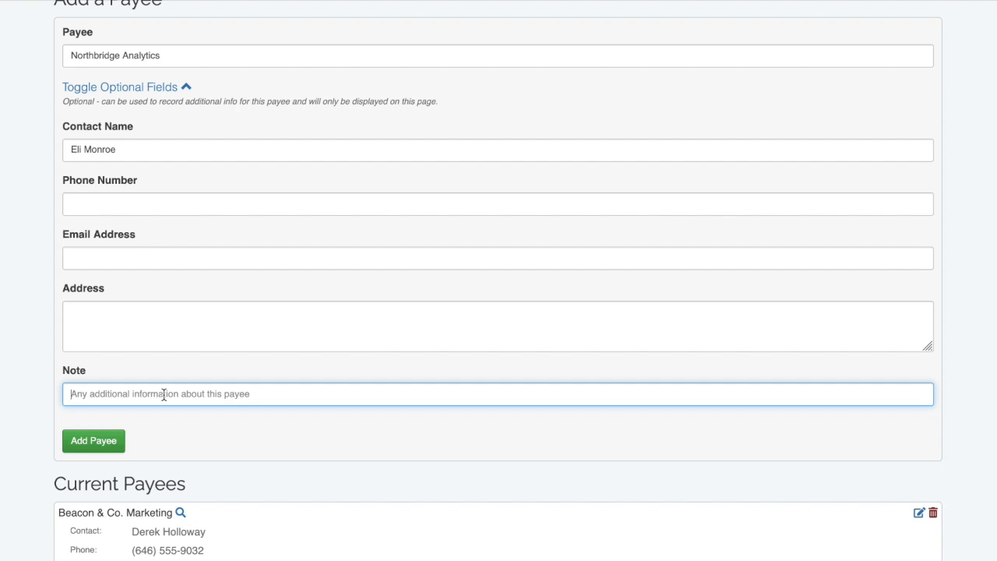
pyautogui.write('New d')
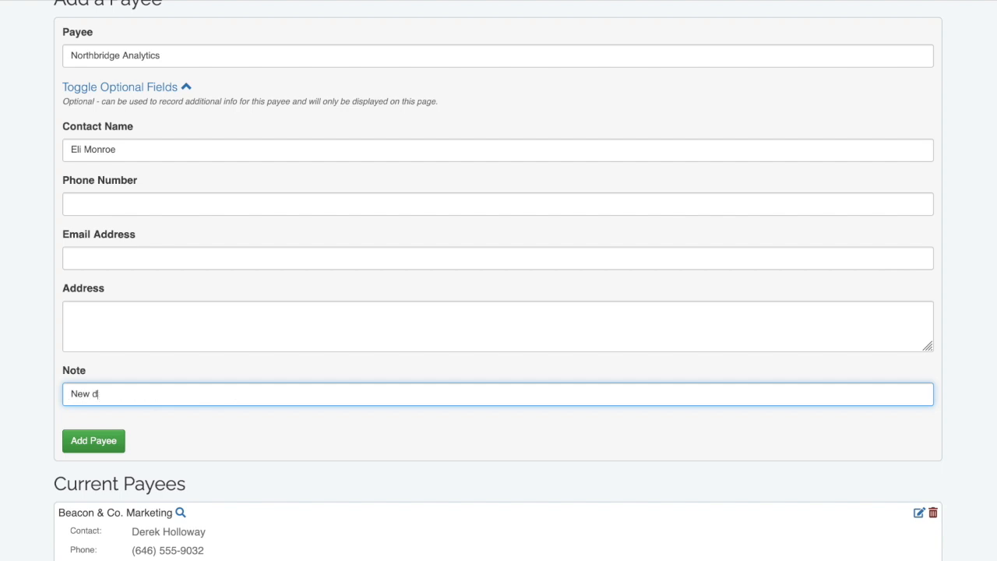
pyautogui.write('ata analysis as of April 2025')
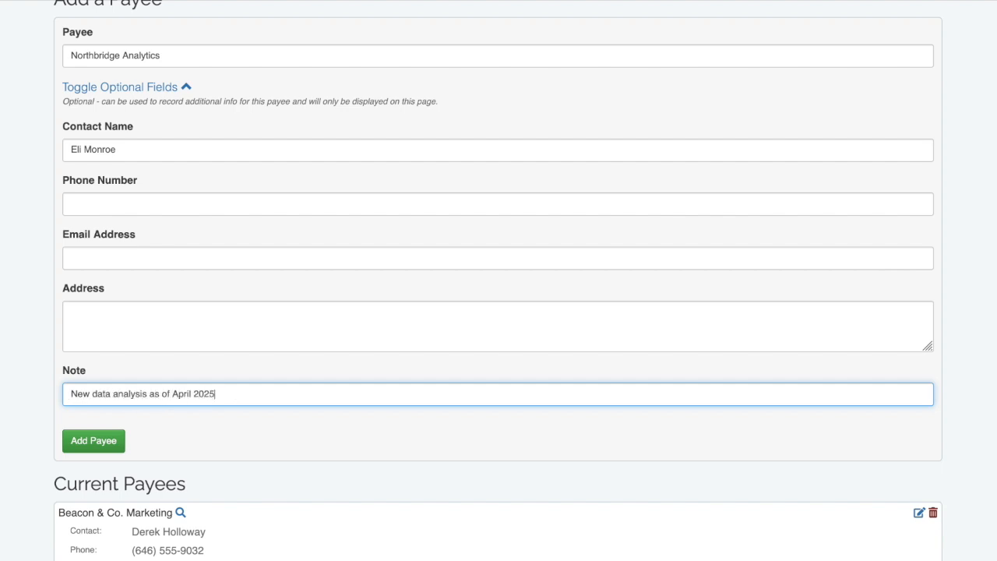
pyautogui.click(117, 442)
pyautogui.scroll(-2, 36, 406)
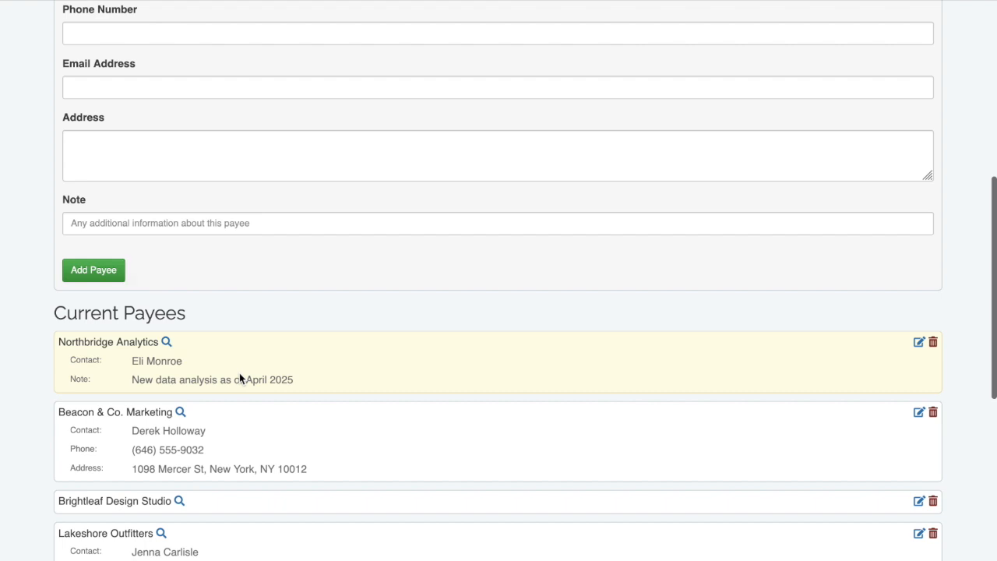
pyautogui.scroll(5, 246, 368)
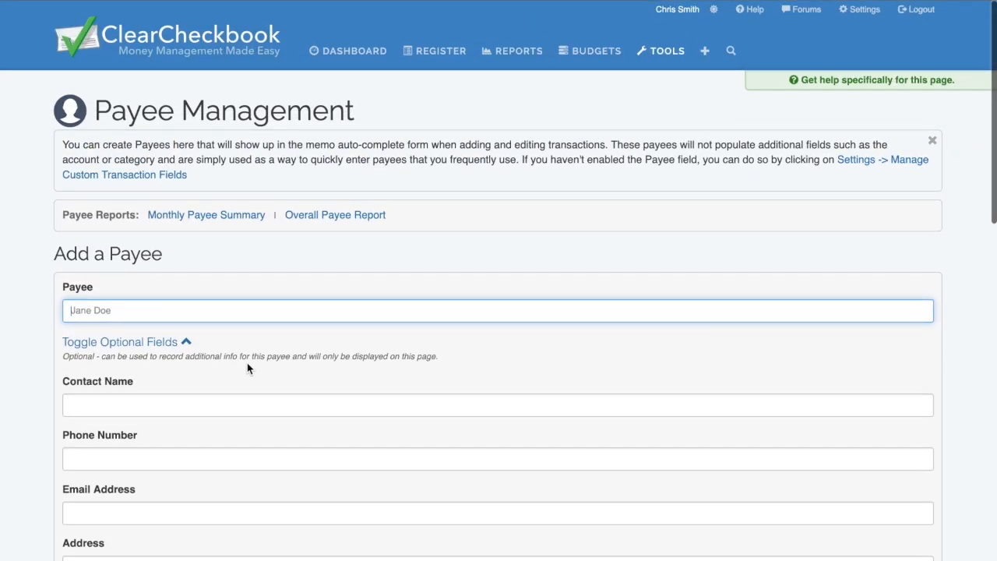
# Start a new transaction dated the 12th for 900, described 'event planning deposit'.
pyautogui.click(186, 343)
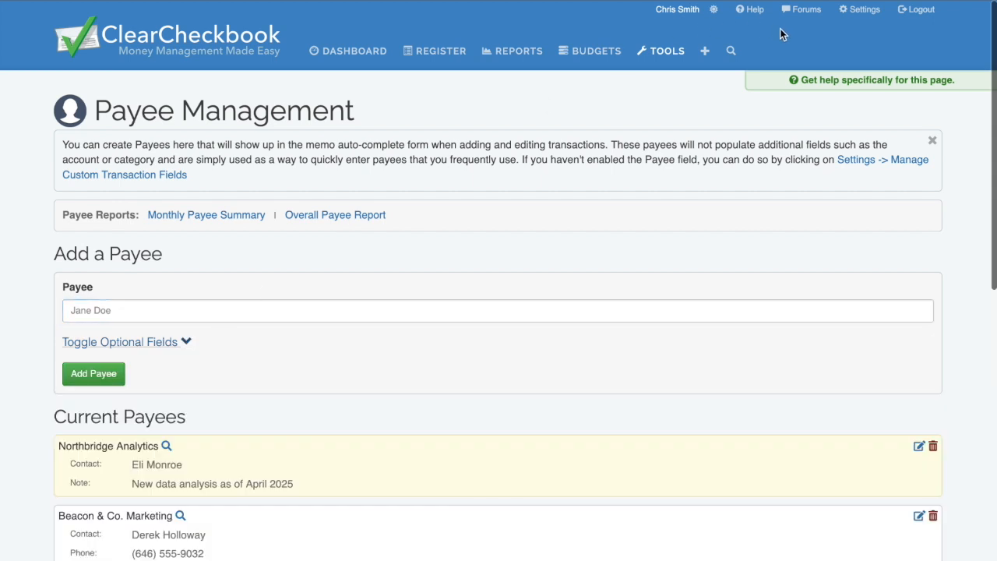
pyautogui.click(704, 61)
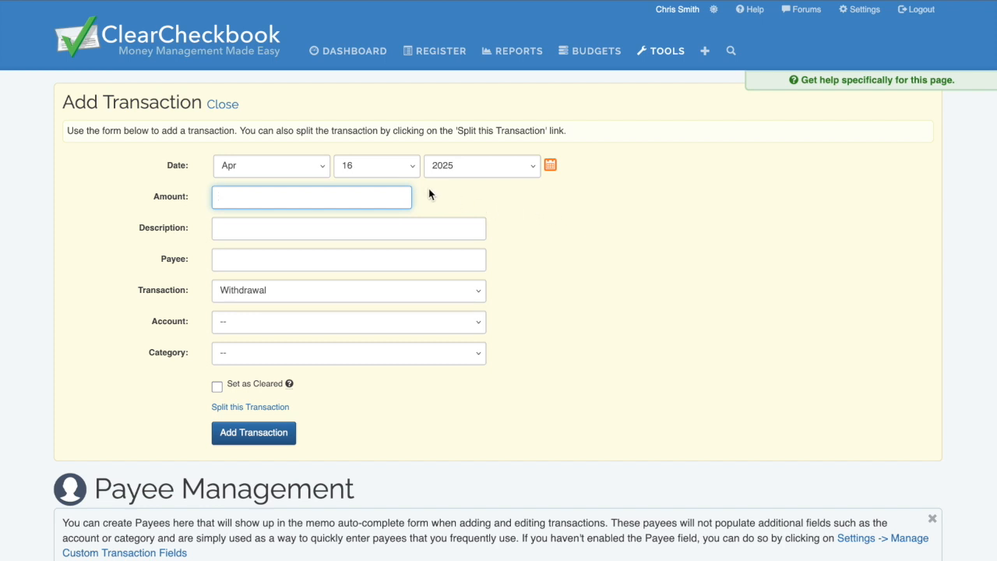
pyautogui.click(410, 168)
pyautogui.click(375, 369)
pyautogui.click(299, 196)
pyautogui.write('900')
pyautogui.press('Tab')
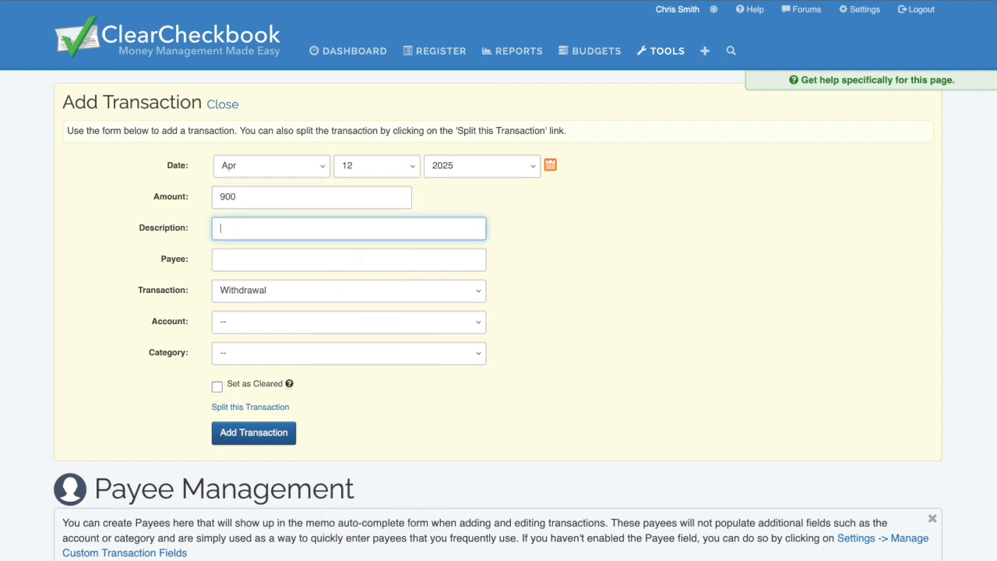
pyautogui.write('event planning deposit')
pyautogui.press('Tab')
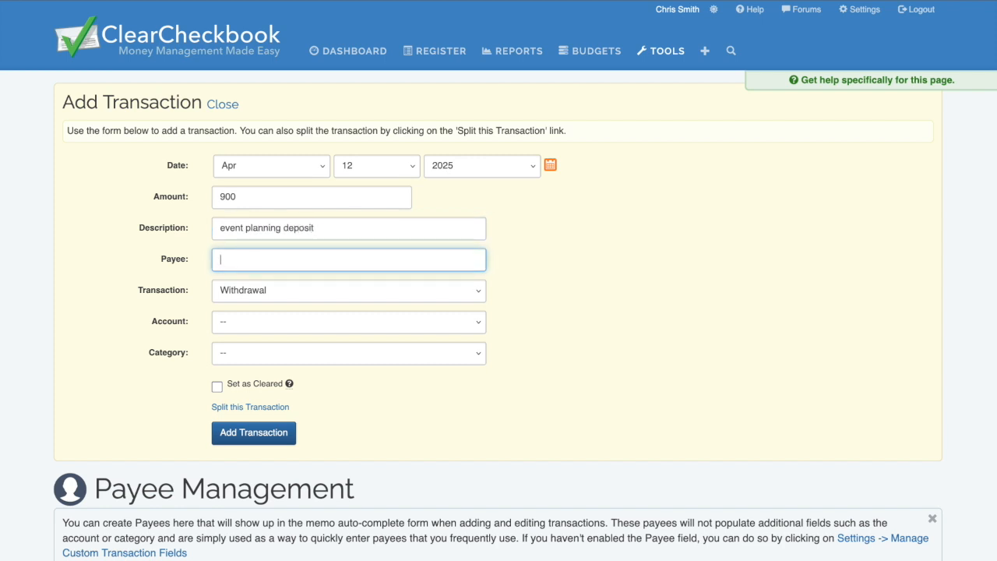
# Choose the matching custom payee, Business Checking and Entertainment, then save the transaction.
pyautogui.write('ta')
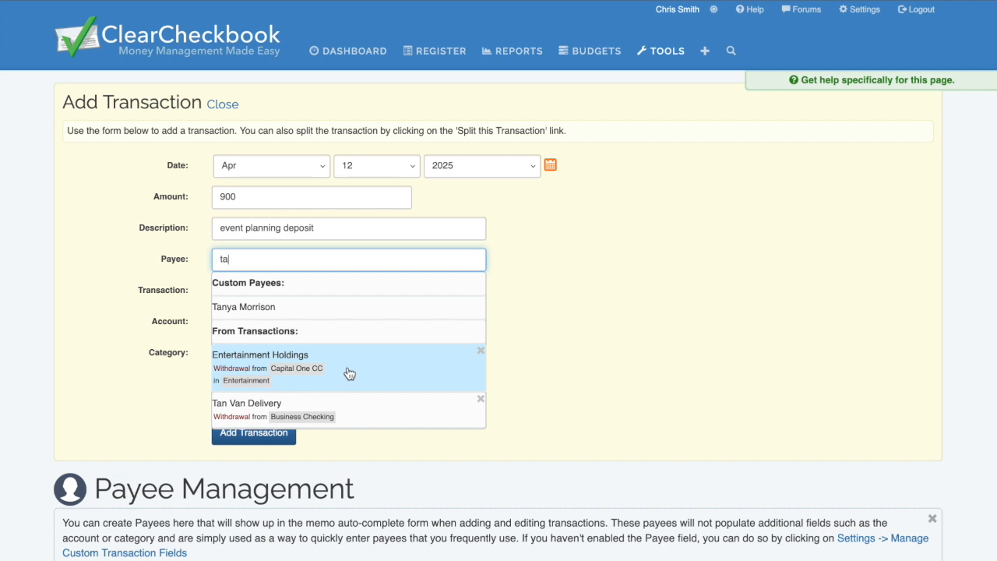
pyautogui.click(262, 309)
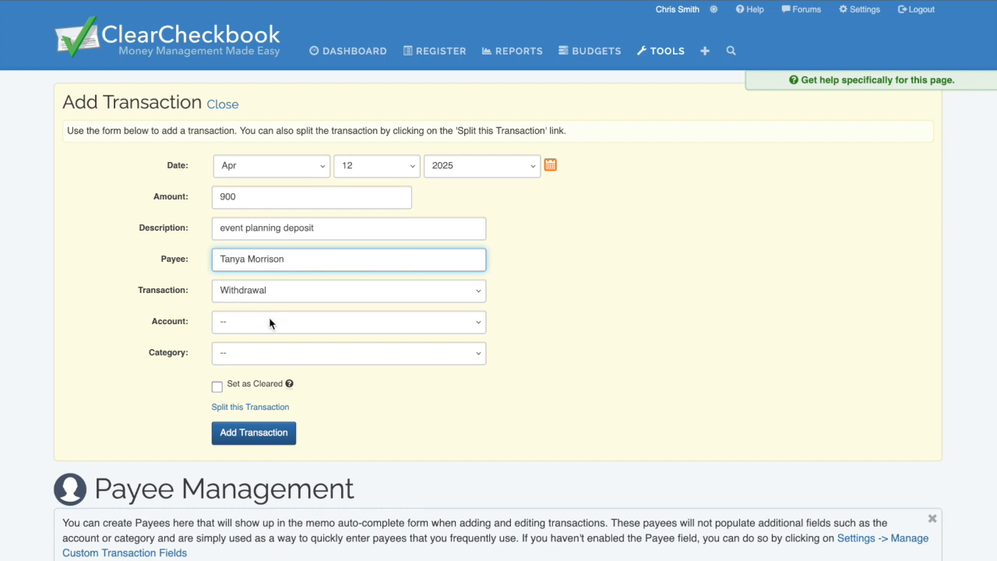
pyautogui.click(270, 320)
pyautogui.click(271, 335)
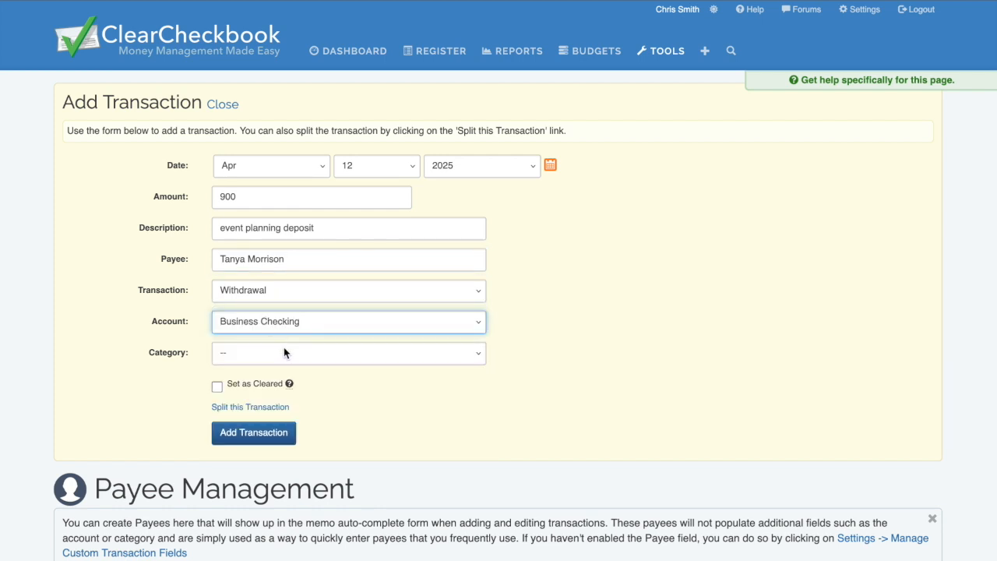
pyautogui.click(285, 353)
pyautogui.scroll(-1, 282, 318)
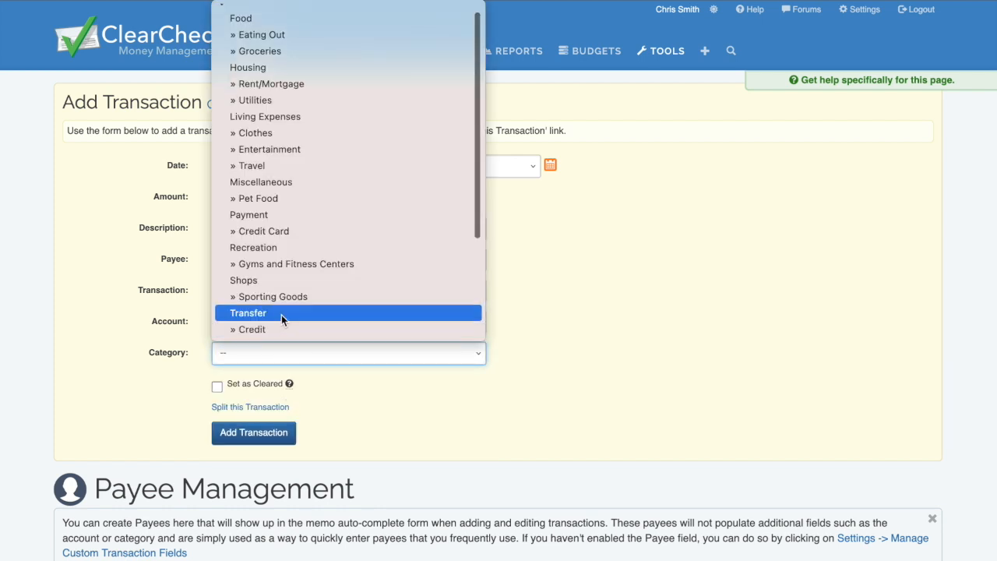
pyautogui.click(281, 157)
pyautogui.click(272, 443)
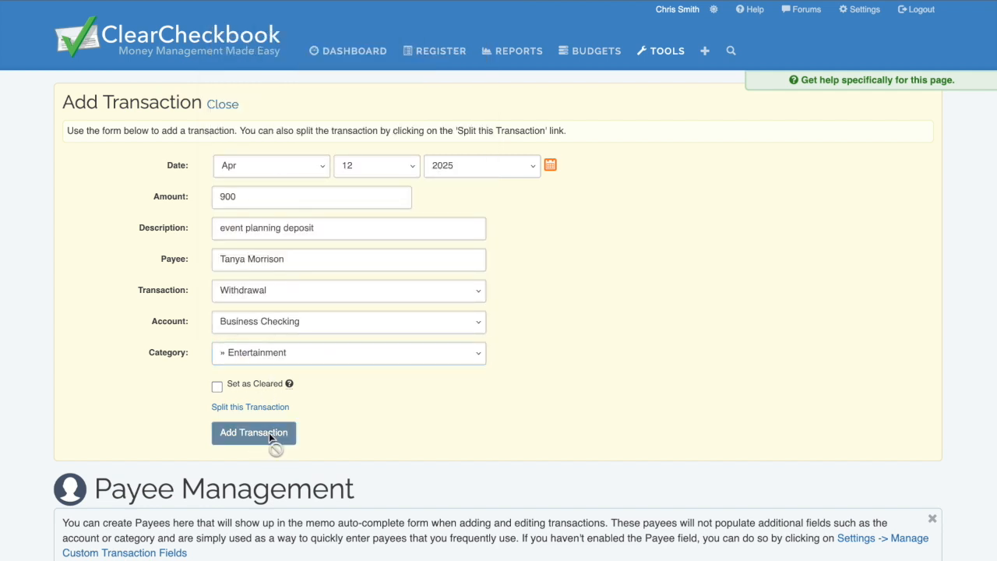
pyautogui.click(233, 106)
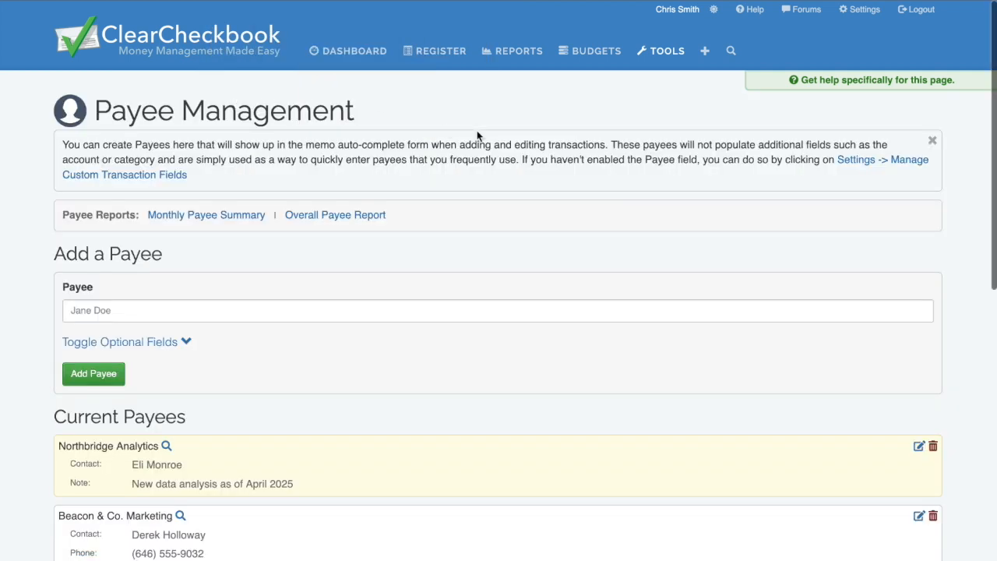
# Import Tan Van Delivery as a custom payee from existing transactions.
pyautogui.scroll(-3, 493, 232)
pyautogui.scroll(-5, 494, 236)
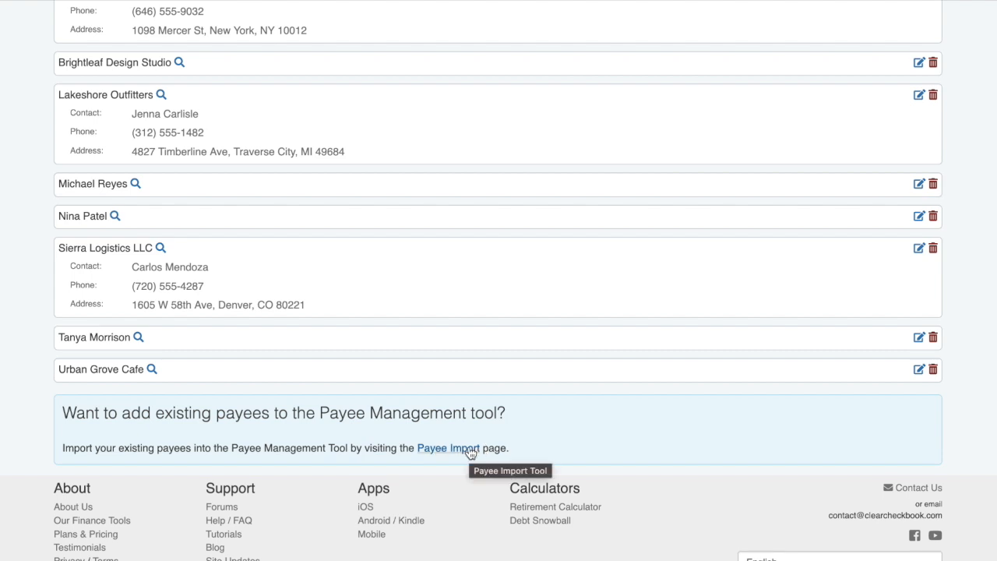
pyautogui.click(469, 449)
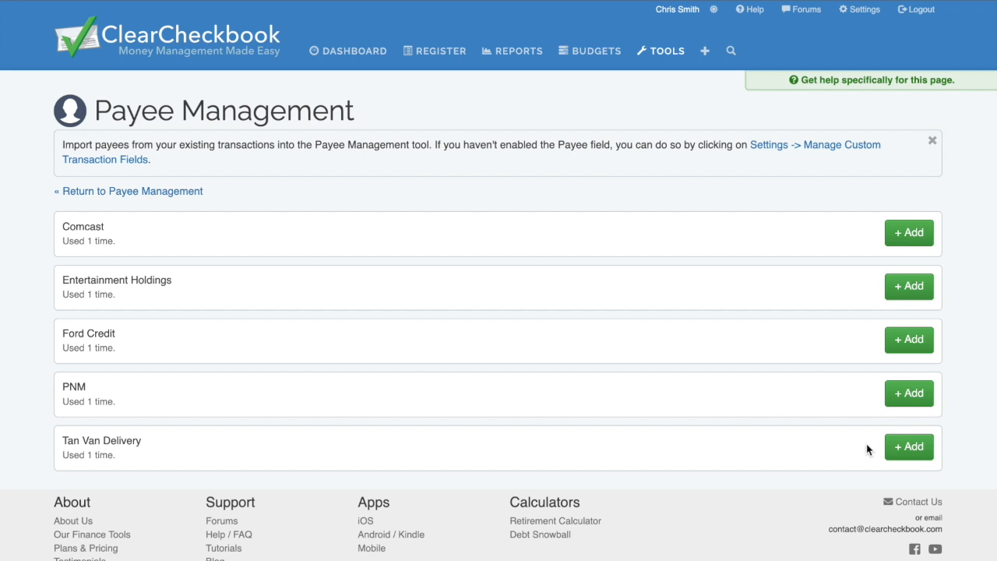
pyautogui.click(915, 450)
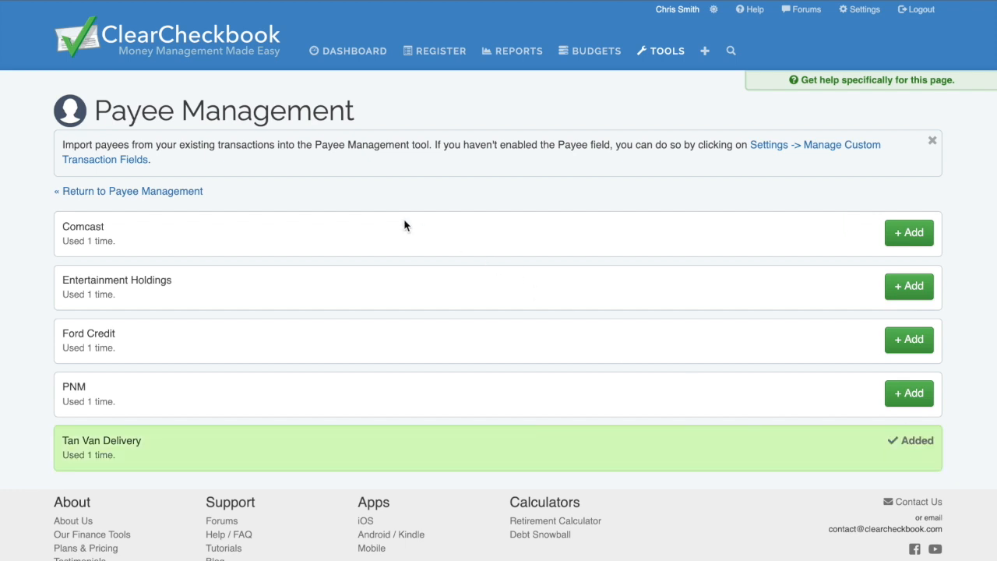
# Return to Payee Management and scroll the Current Payees list to confirm Tan Van Delivery.
pyautogui.click(193, 193)
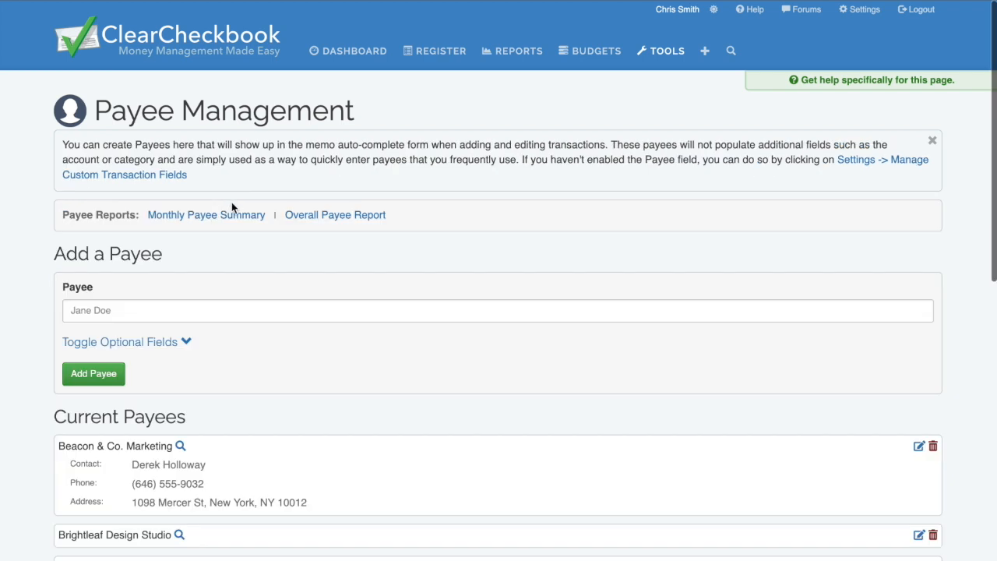
pyautogui.scroll(-5, 231, 205)
pyautogui.scroll(-2, 232, 204)
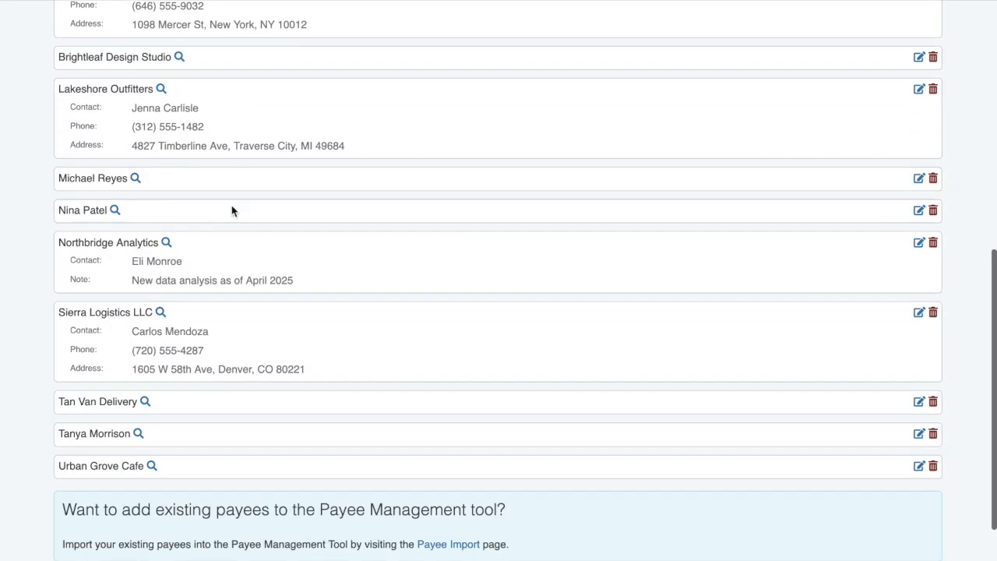
pyautogui.scroll(5, 297, 363)
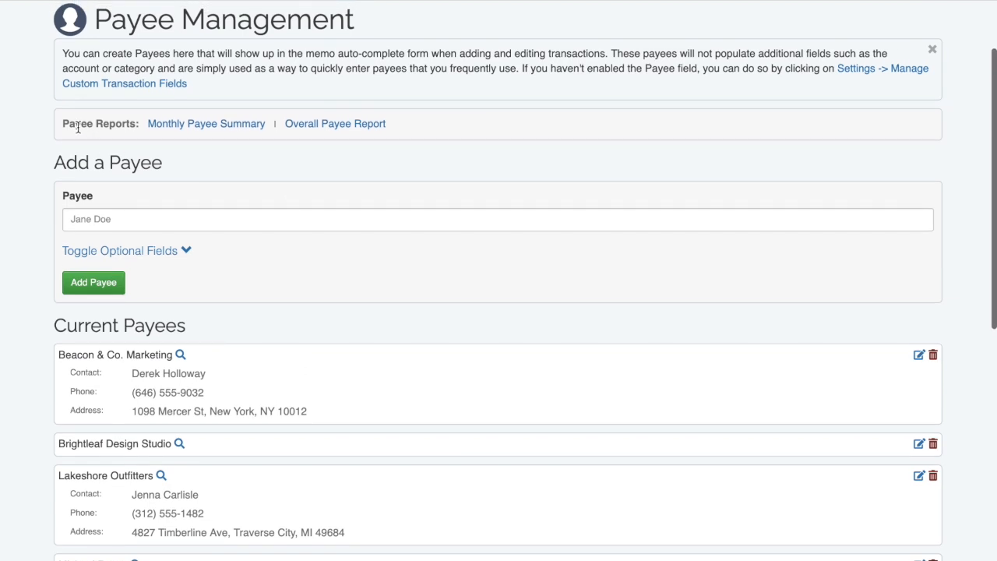
# Open the 2025 Monthly Payee Summary, keeping Deposits at Sum and Average Column at Show.
pyautogui.click(223, 124)
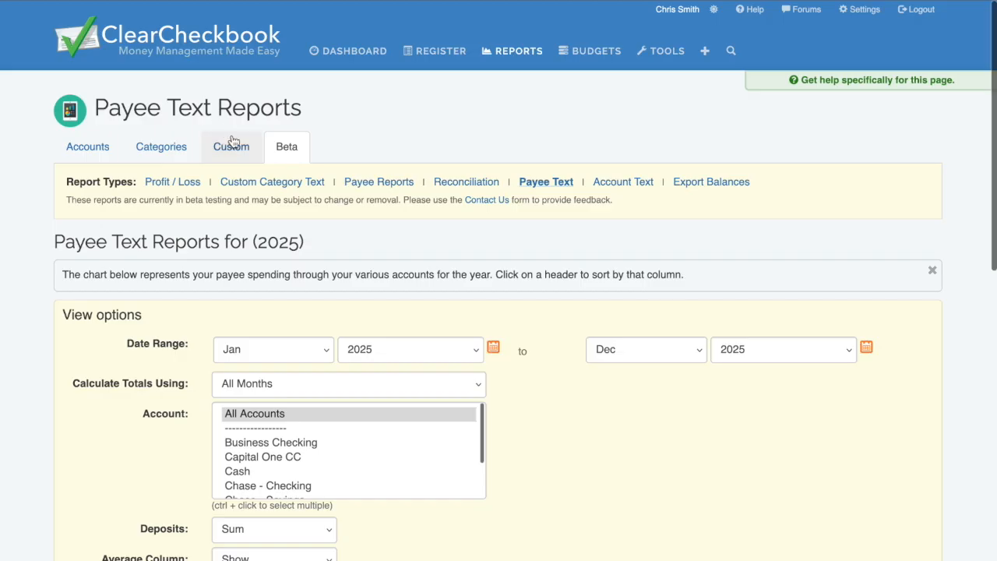
pyautogui.scroll(-1, 407, 130)
pyautogui.scroll(-5, 574, 187)
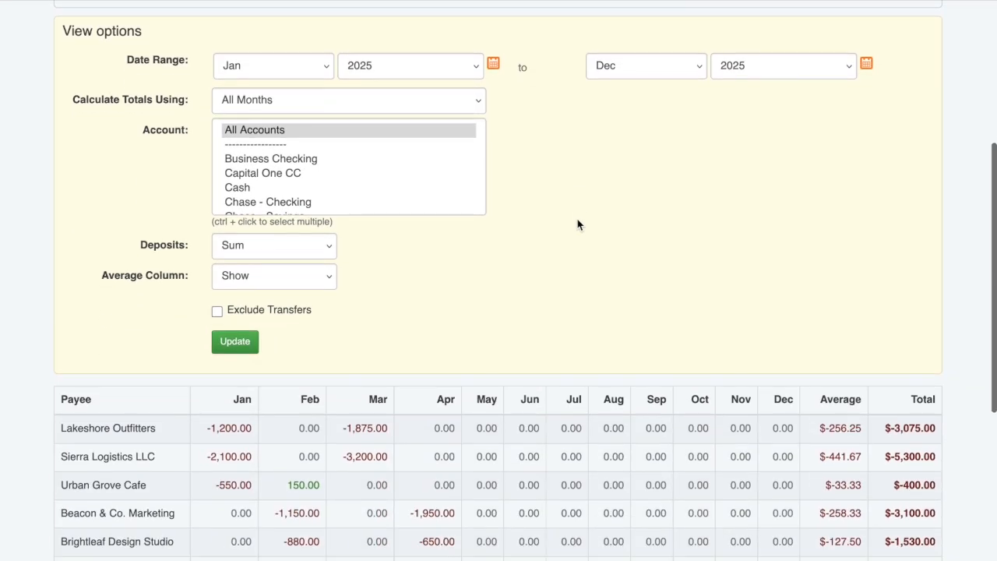
pyautogui.scroll(-2, 576, 224)
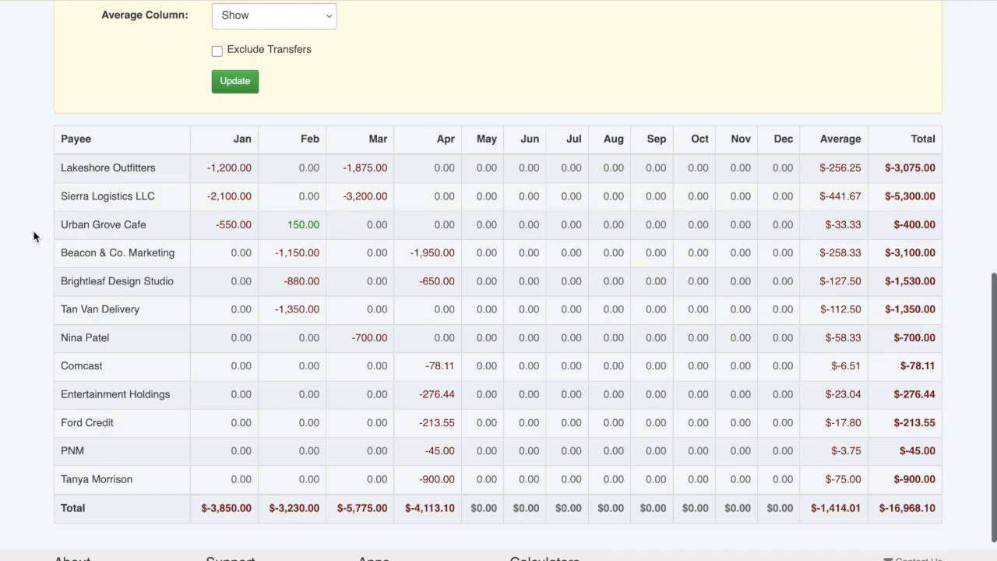
pyautogui.scroll(3, 34, 236)
pyautogui.scroll(1, 32, 236)
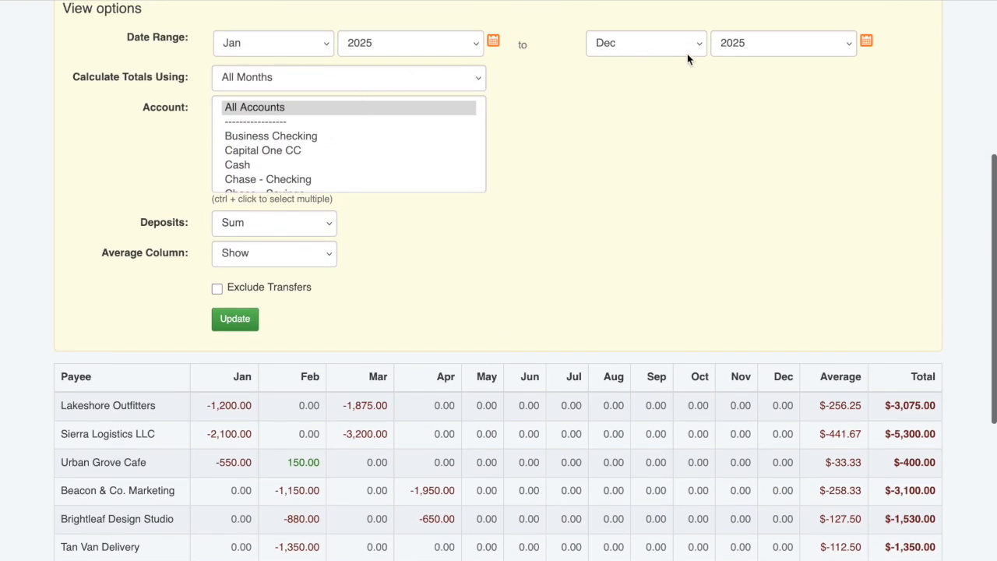
pyautogui.click(324, 227)
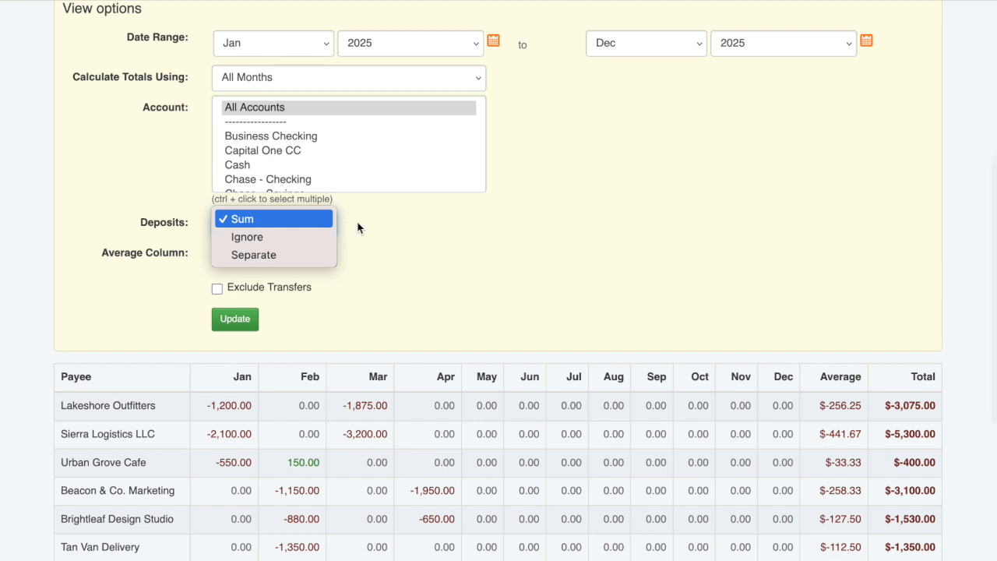
pyautogui.click(364, 225)
pyautogui.click(329, 260)
pyautogui.click(363, 253)
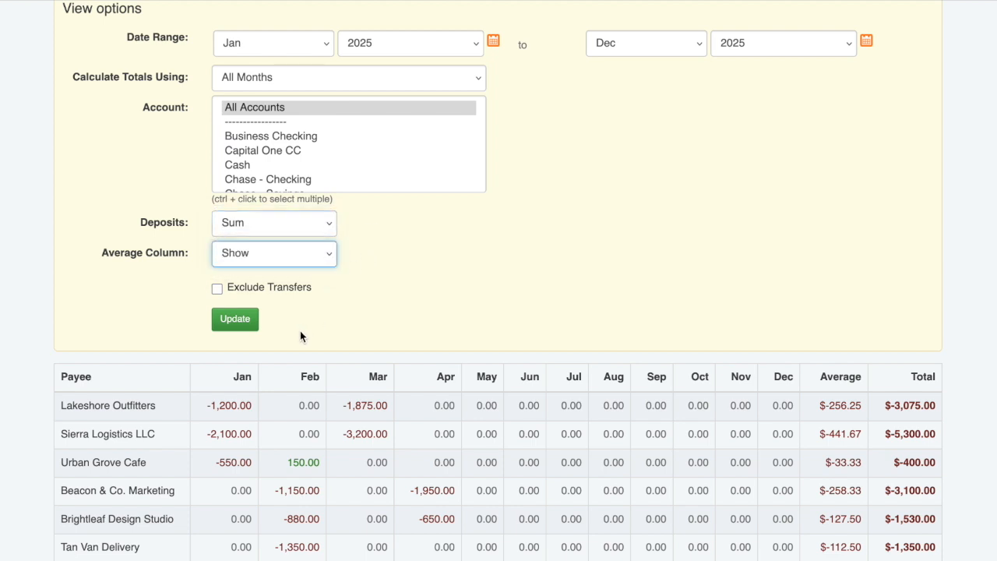
pyautogui.scroll(-3, 304, 331)
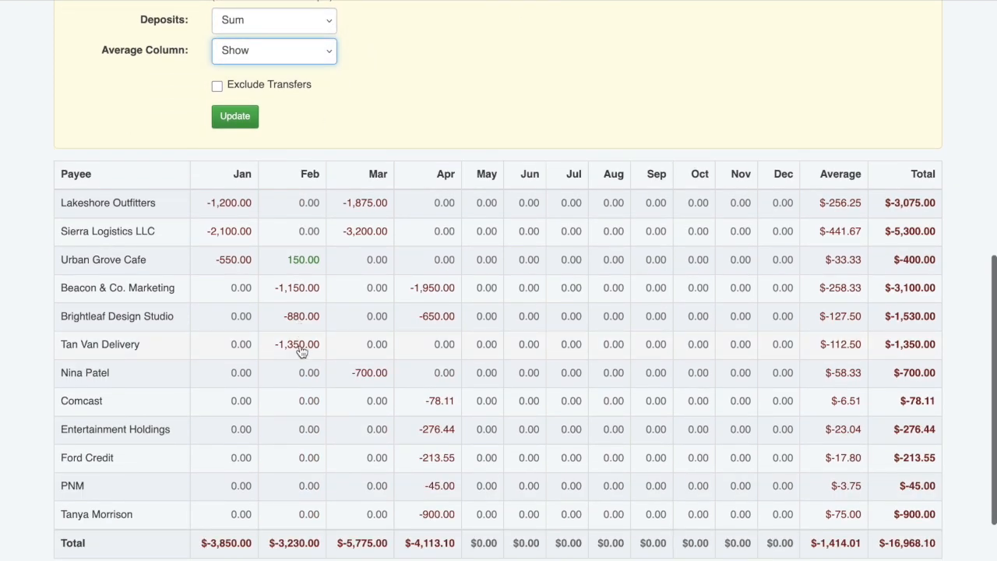
# Inspect Tan Van Delivery's February -1,350.00 transaction, then go back to Payee Management.
pyautogui.click(300, 349)
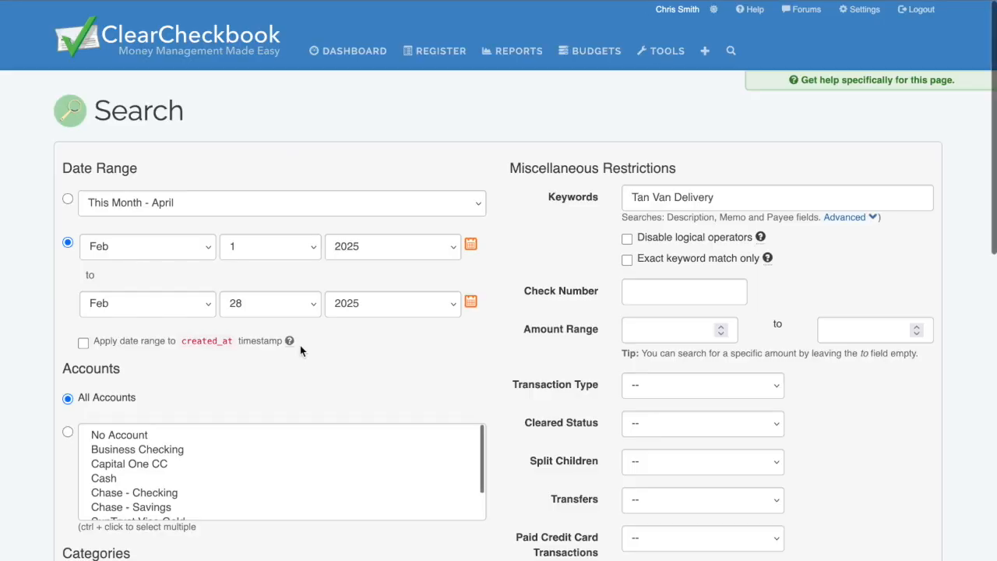
pyautogui.scroll(-10, 485, 356)
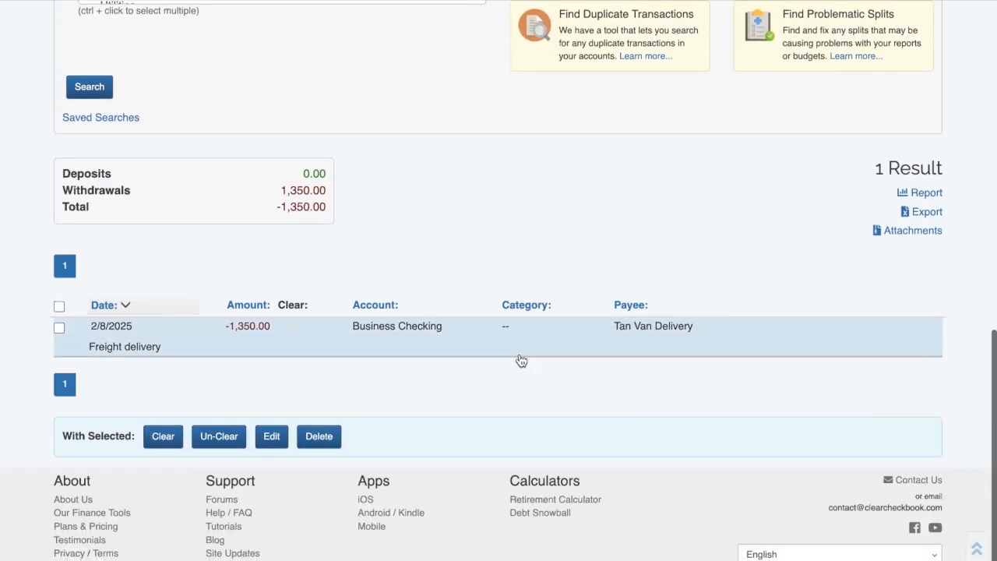
pyautogui.scroll(10, 451, 288)
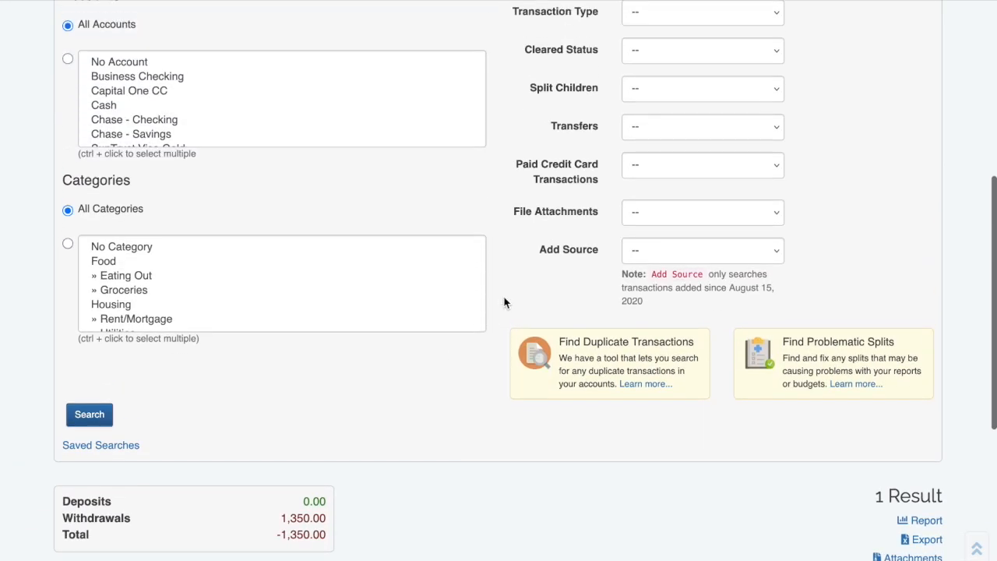
pyautogui.scroll(1, 503, 303)
pyautogui.click(195, 1)
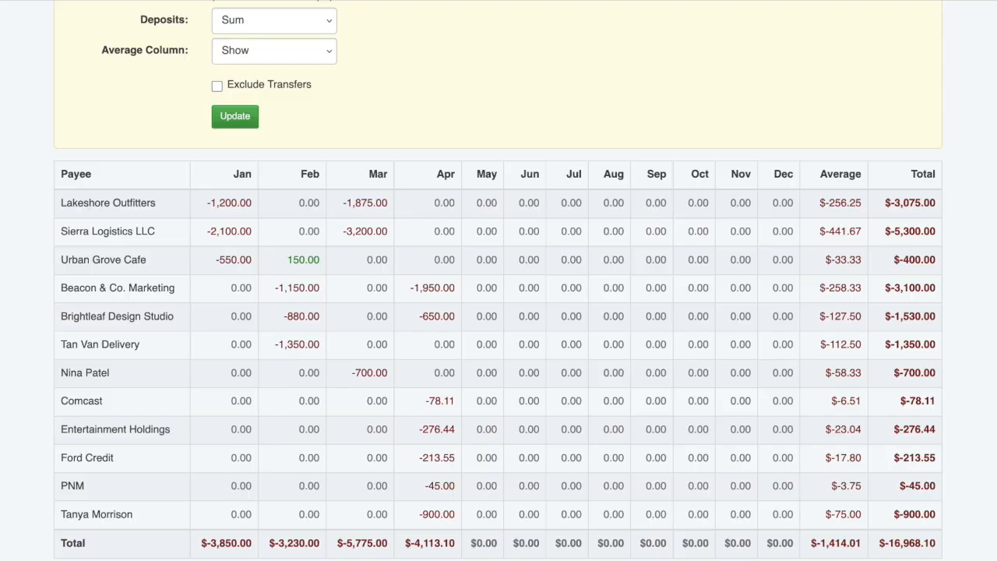
pyautogui.click(62, 1)
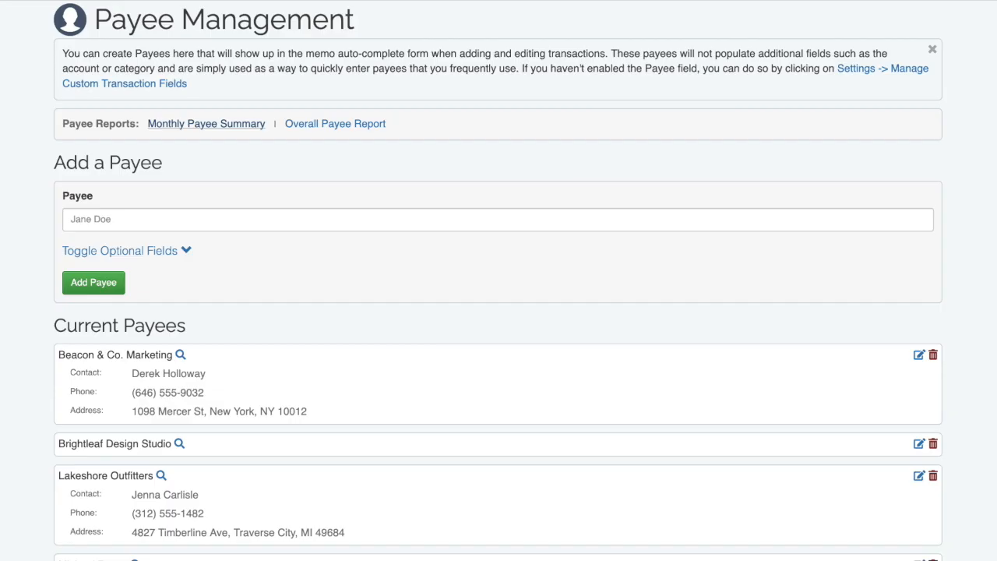
# Run the Overall Payee Report filtered to the Business Checking account only.
pyautogui.click(377, 125)
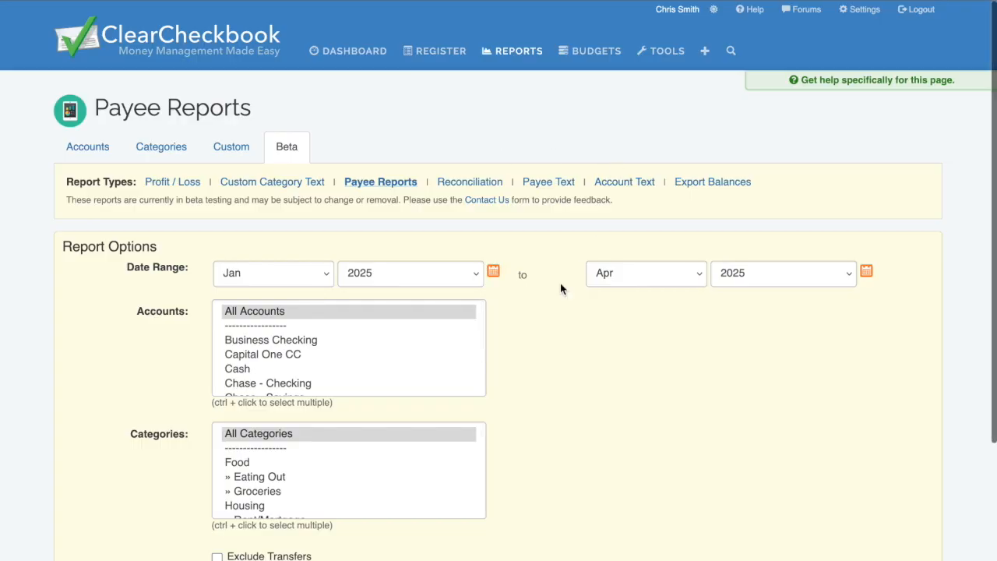
pyautogui.scroll(-2, 560, 283)
pyautogui.scroll(-1, 549, 309)
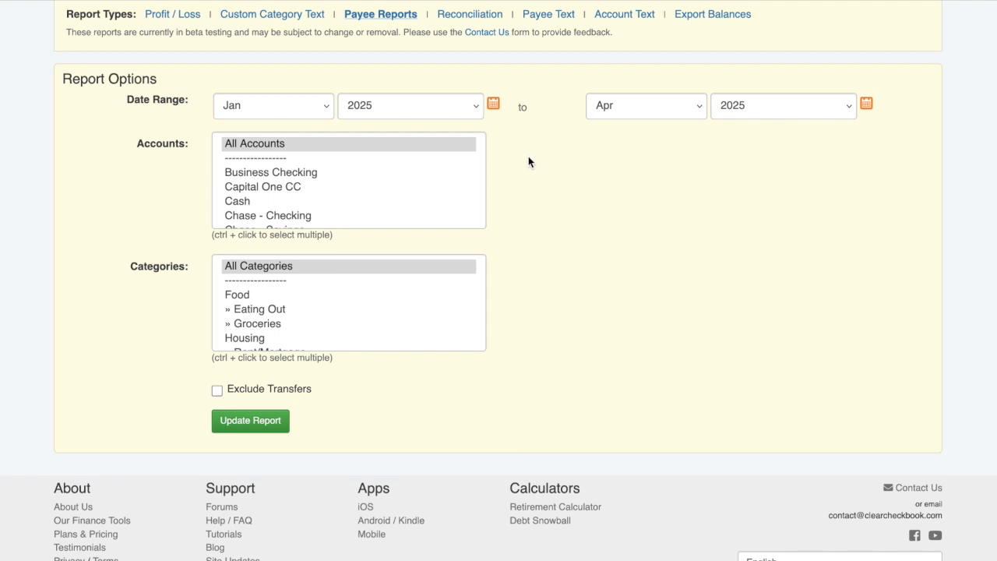
pyautogui.click(313, 173)
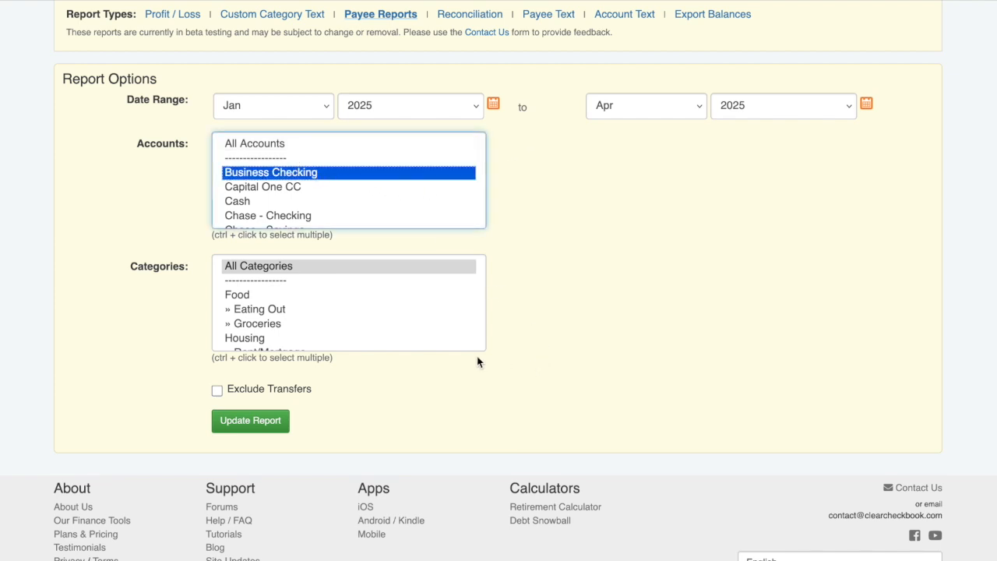
pyautogui.click(238, 428)
# Check Urban Grove Cafe's transactions (-400.00), then return to the payee report table.
pyautogui.scroll(-3, 277, 397)
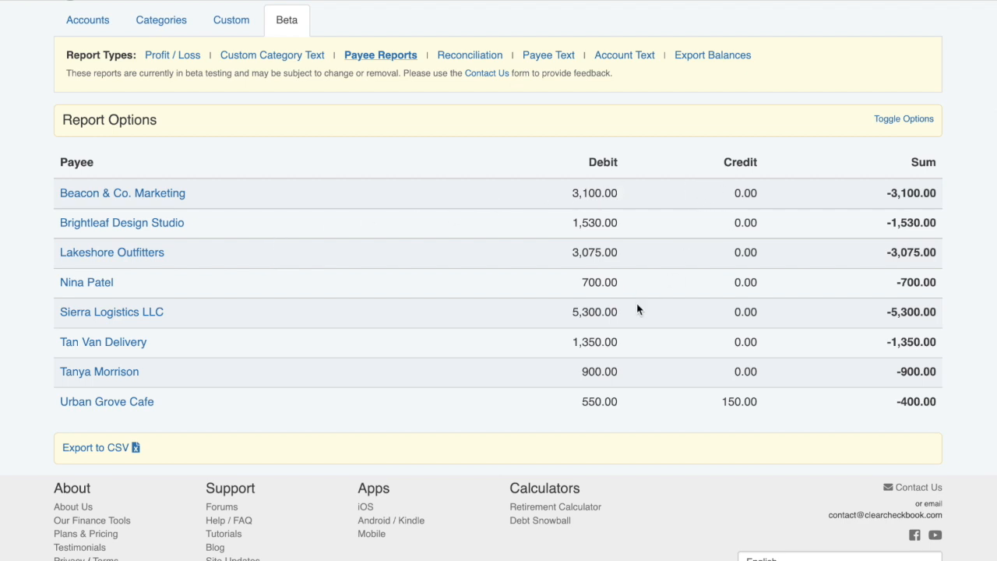
pyautogui.click(110, 402)
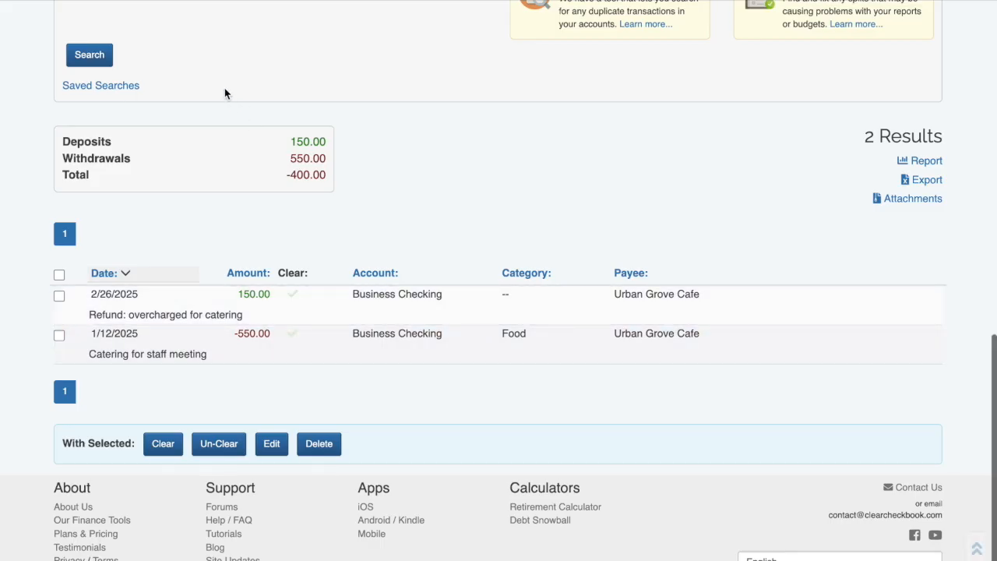
pyautogui.click(420, 0)
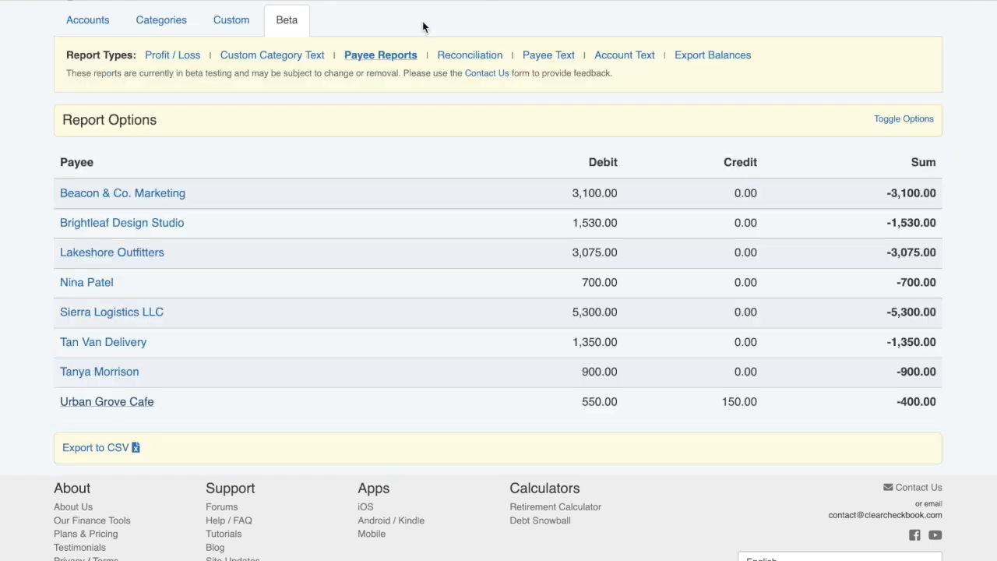
pyautogui.scroll(3, 423, 27)
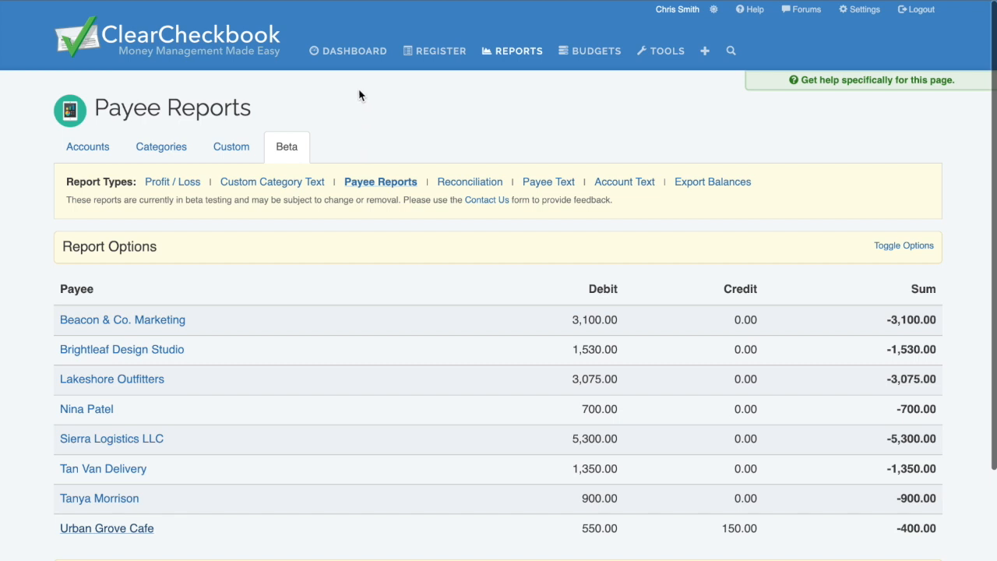
# Add the Payee Management gadget to the dashboard from the available gadgets.
pyautogui.click(356, 50)
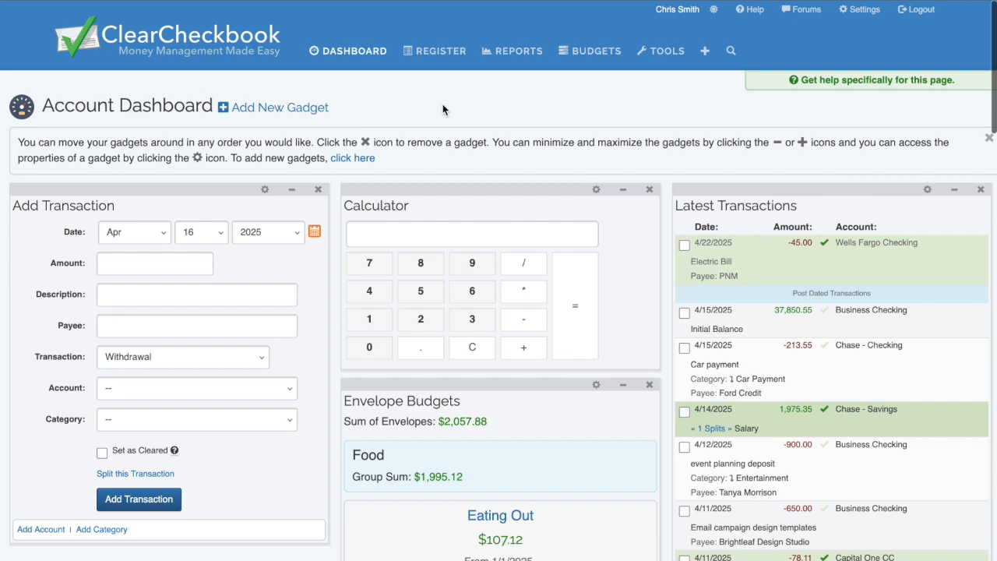
pyautogui.click(327, 113)
pyautogui.scroll(-1, 609, 109)
pyautogui.scroll(-1, 608, 109)
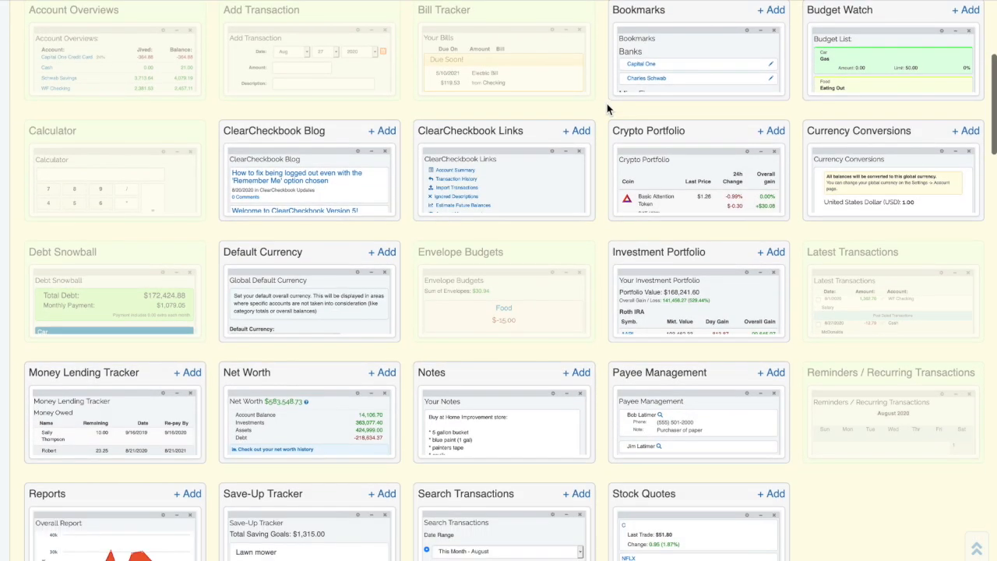
pyautogui.click(773, 376)
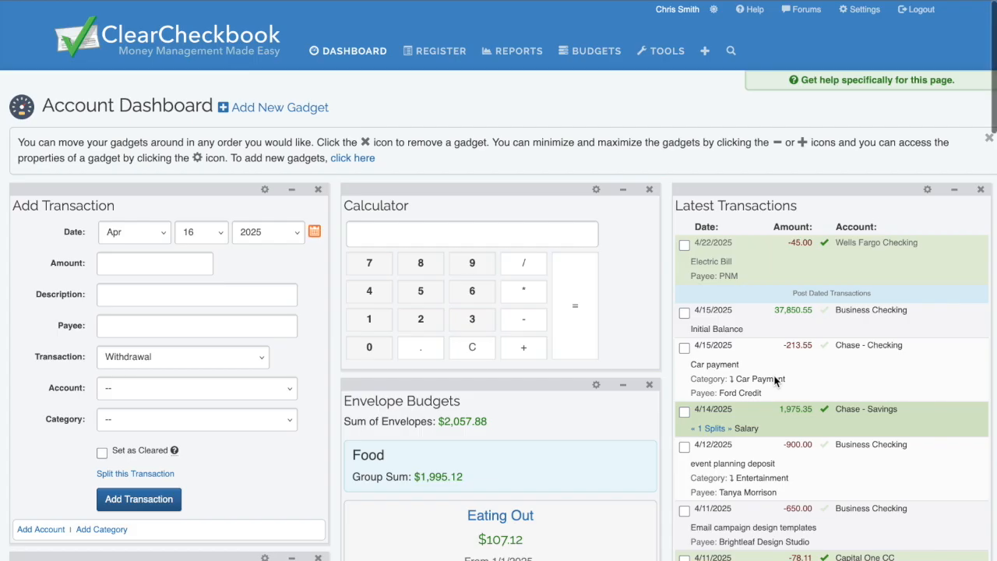
pyautogui.scroll(-7, 335, 377)
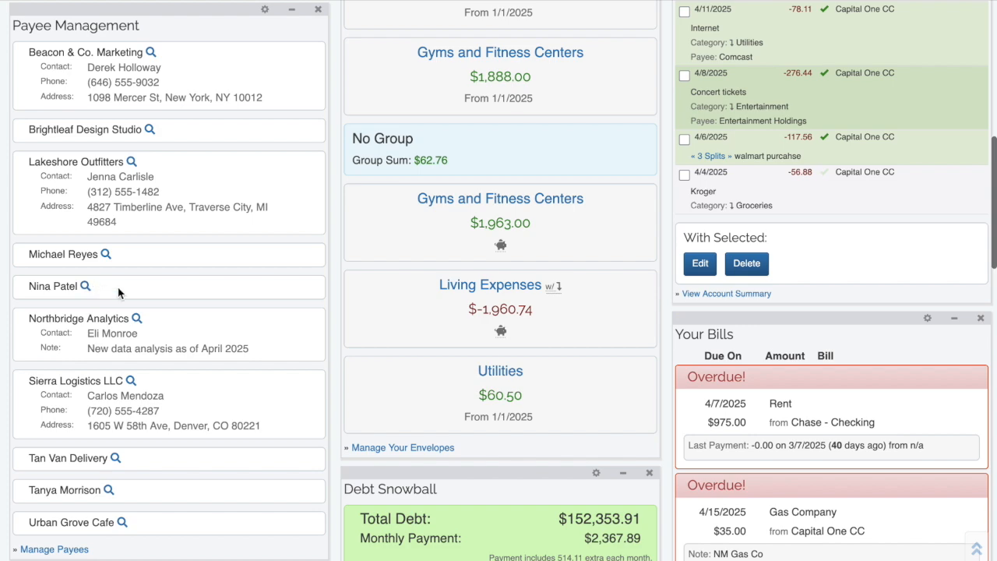
pyautogui.scroll(1, 178, 296)
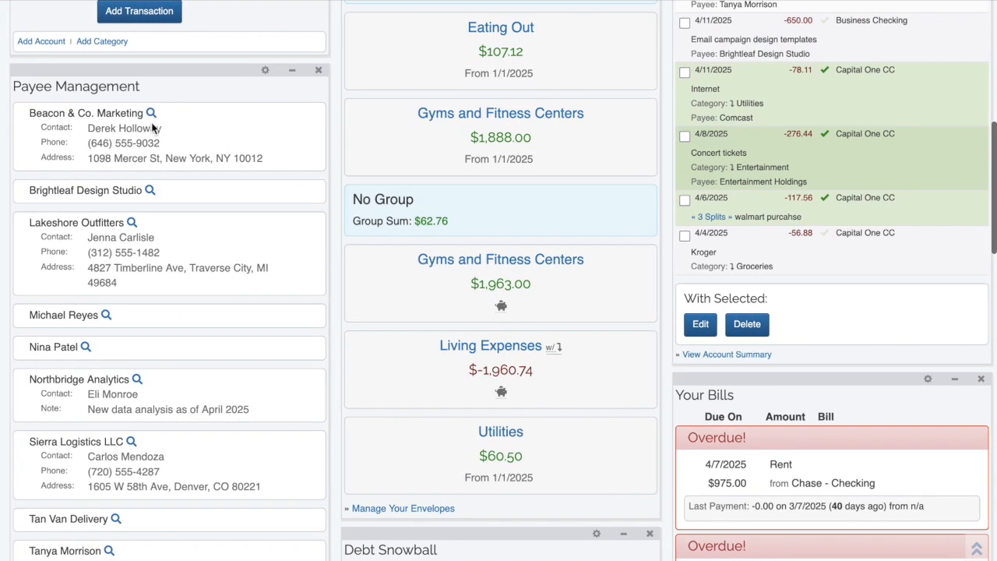
# Open Payee Management from the gadget and read its Knowledge Base help article.
pyautogui.click(107, 93)
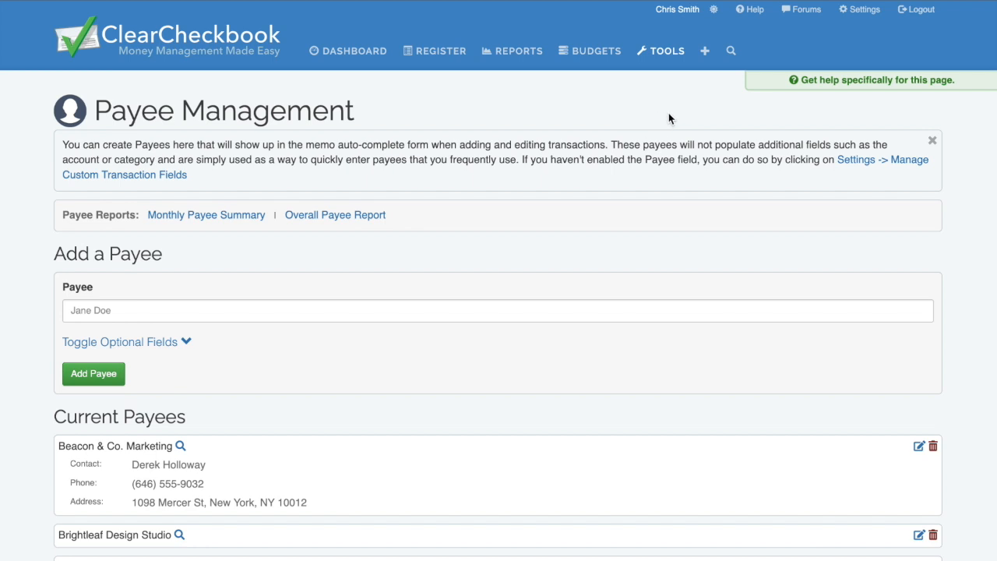
pyautogui.click(832, 86)
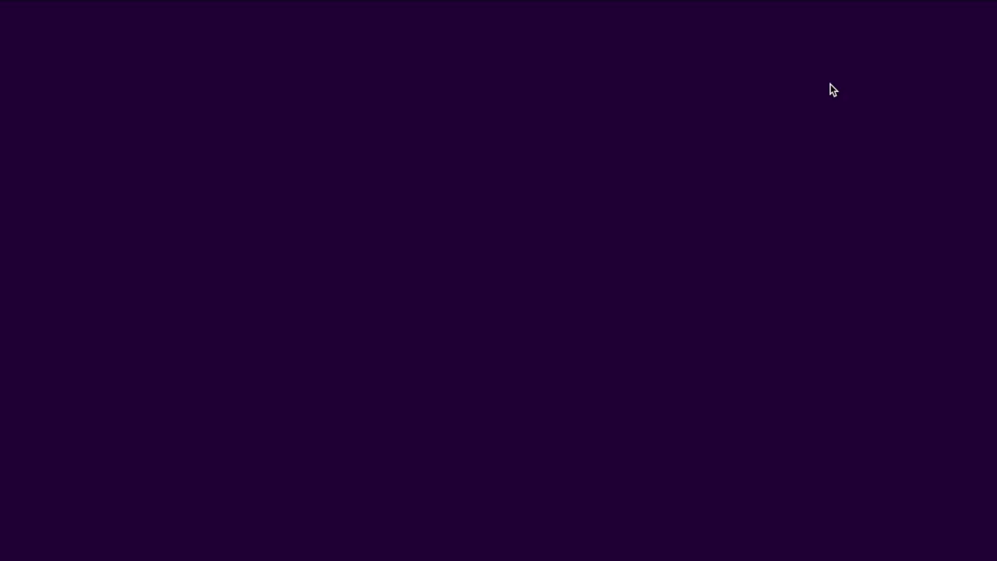
pyautogui.scroll(-3, 823, 132)
pyautogui.scroll(-3, 823, 137)
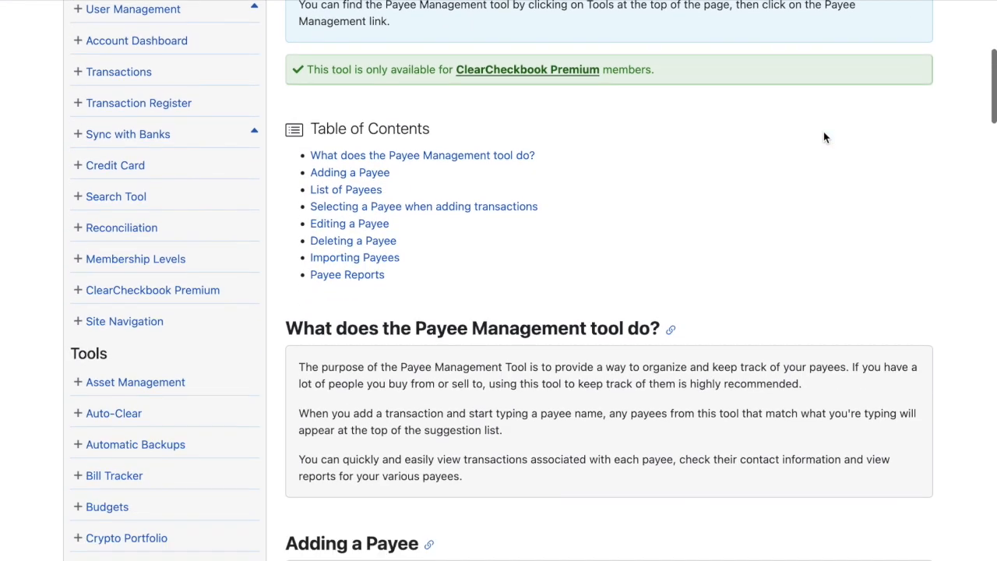
pyautogui.scroll(3, 823, 137)
pyautogui.scroll(5, 823, 137)
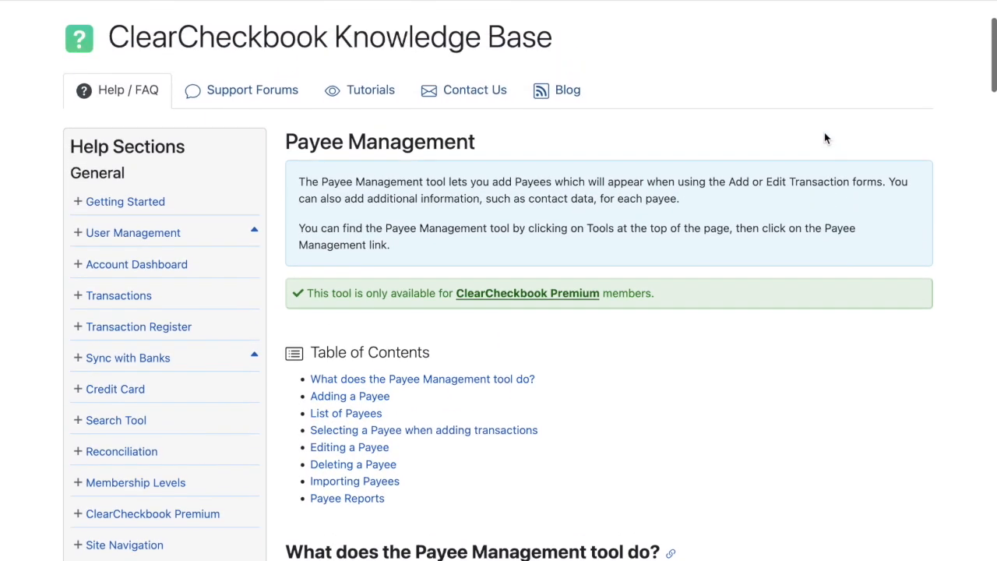